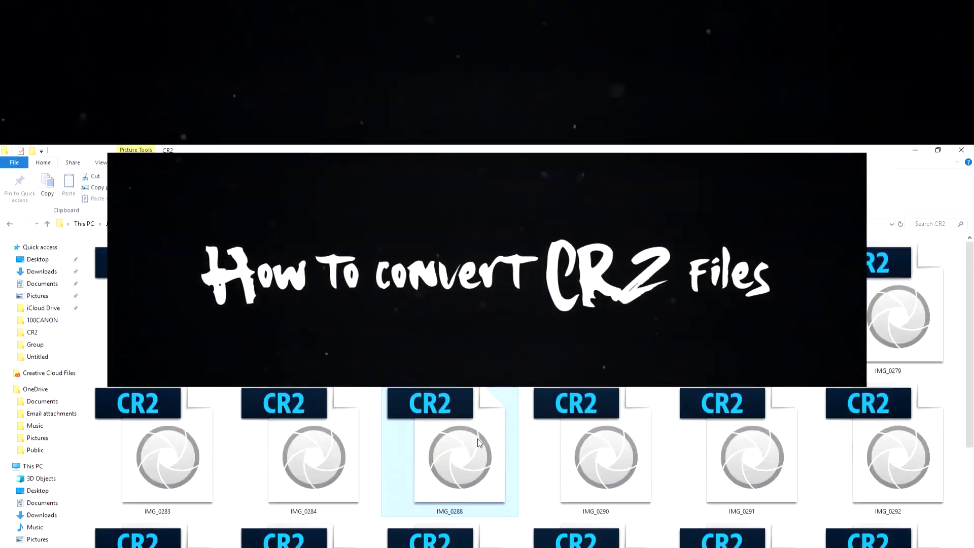
Preview the IMG_0288 raw file in the Photos viewer, then close the viewer
right_click(477, 438)
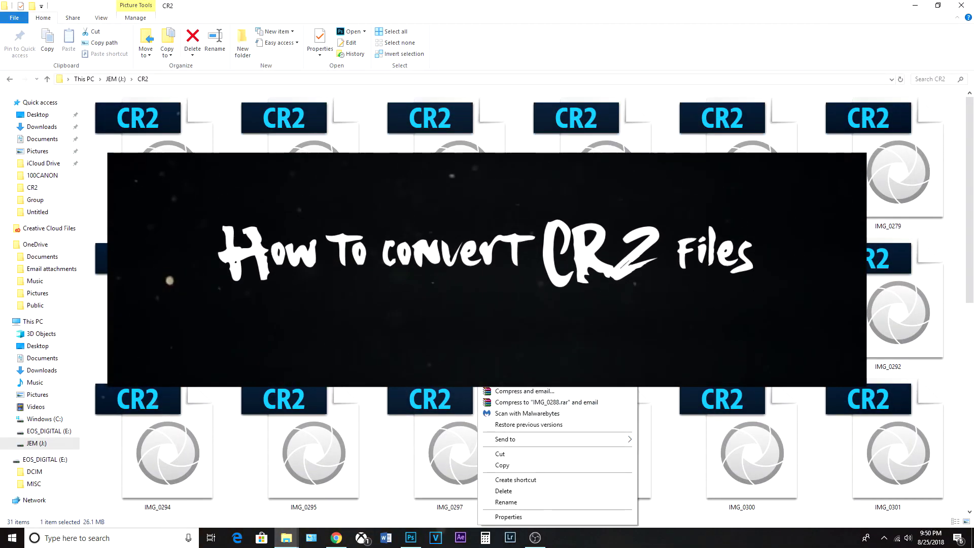
mouse_move(523, 363)
click(661, 370)
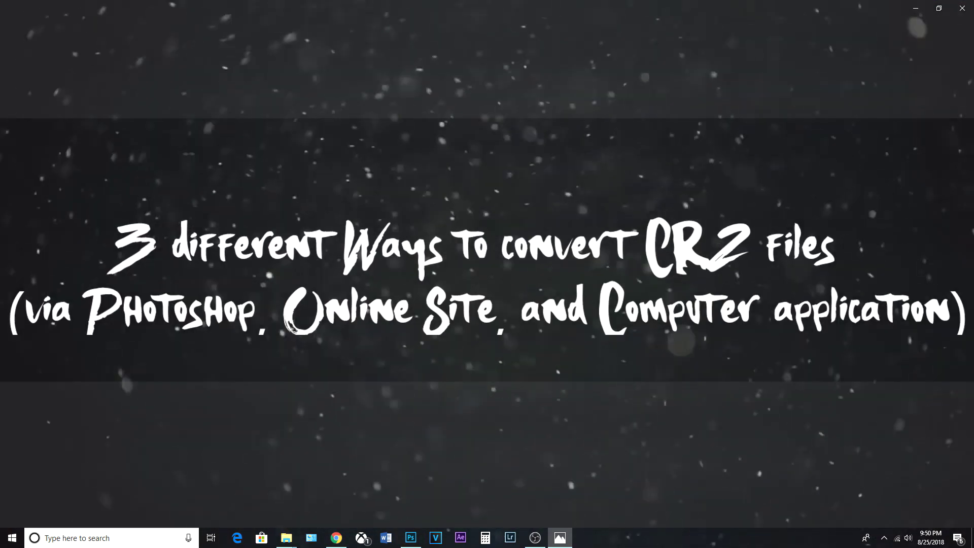
key(alt+F4)
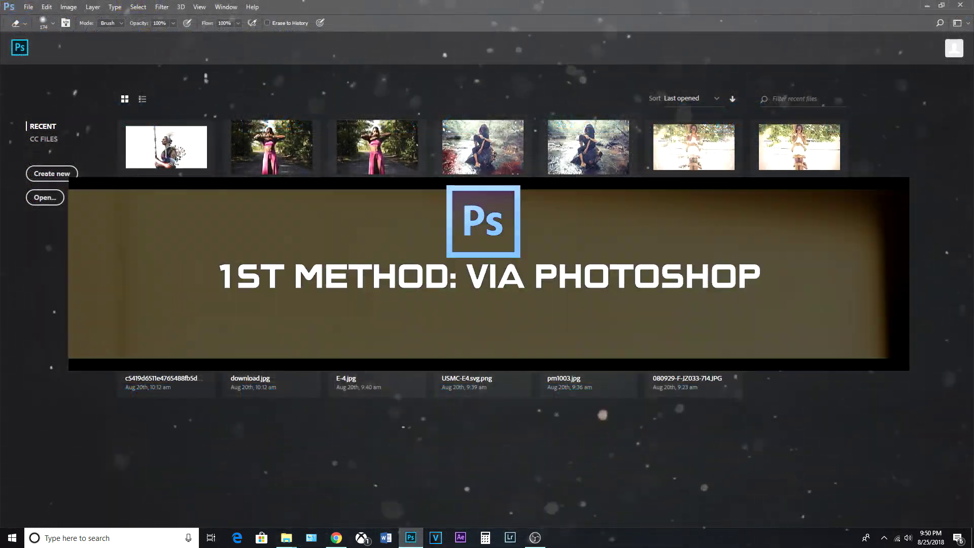
Open all CR2 photos from J:\CR2 in Camera Raw, browsing them as extra large icons
click(28, 6)
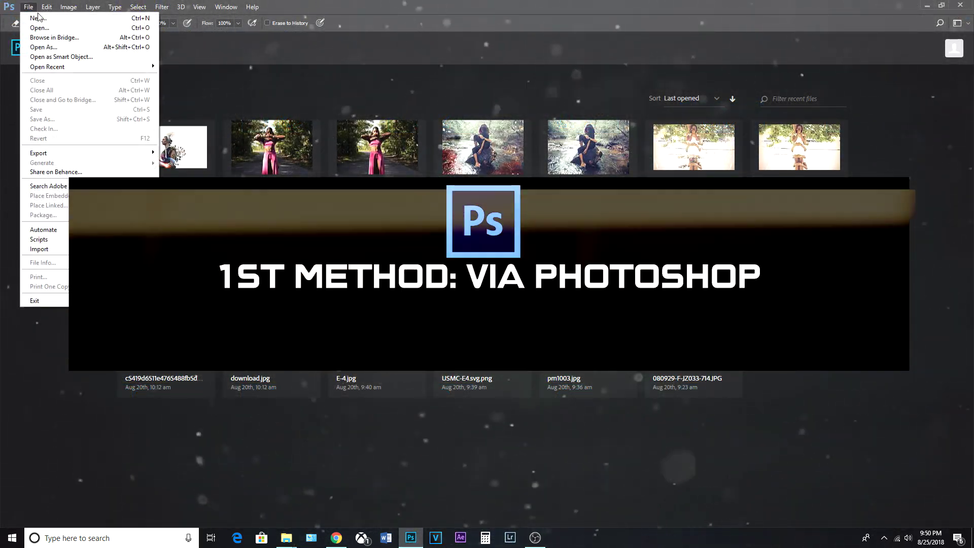
click(31, 27)
right_click(432, 233)
mouse_move(456, 239)
click(575, 239)
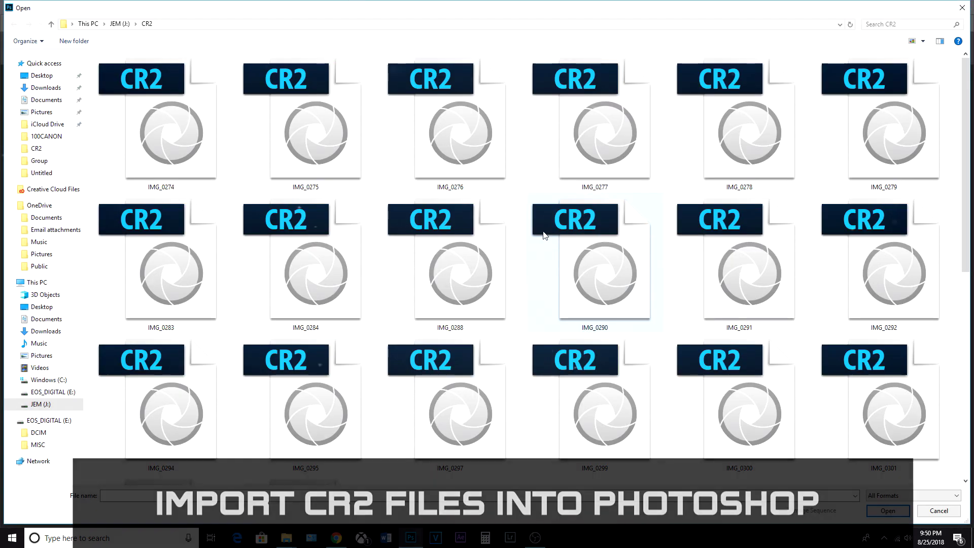
drag(958, 126, 219, 203)
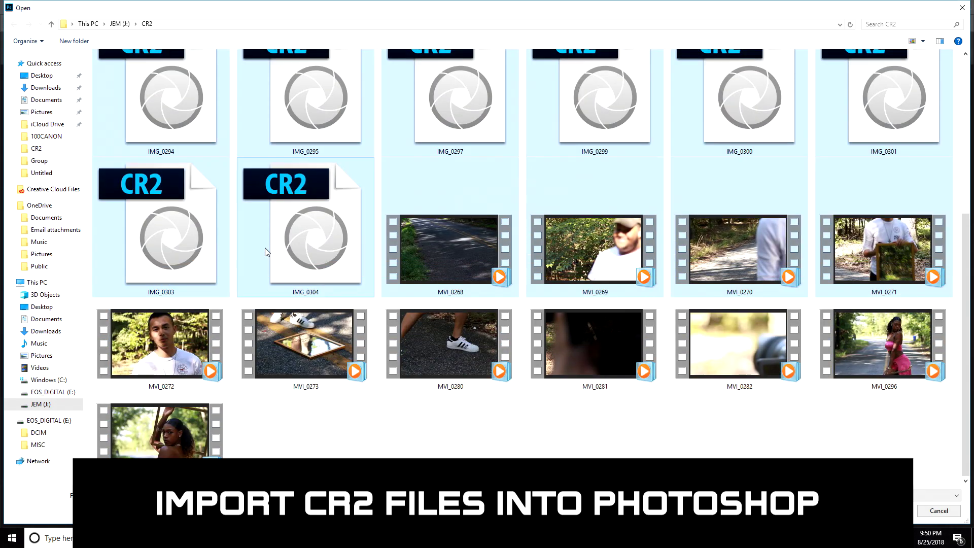
key(Return)
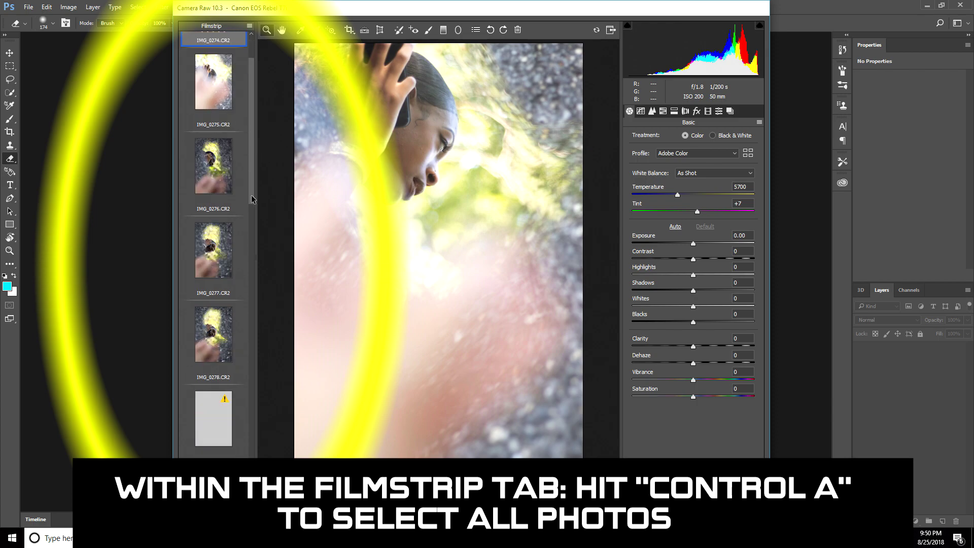
Preview IMG_0288, select all 20 filmstrip photos with Ctrl+A, and bring up Save Images options
click(214, 194)
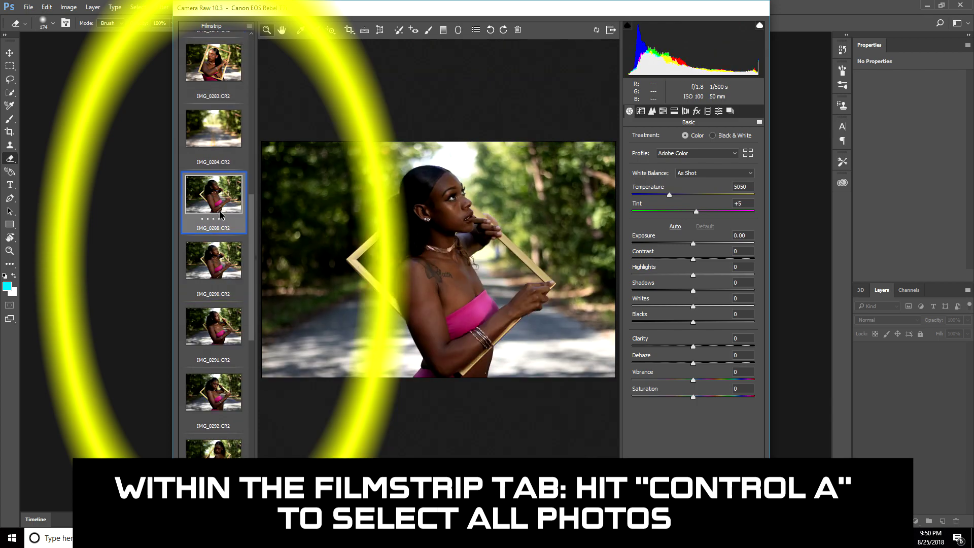
scroll(199, 309, down, 2)
scroll(199, 309, down, 1)
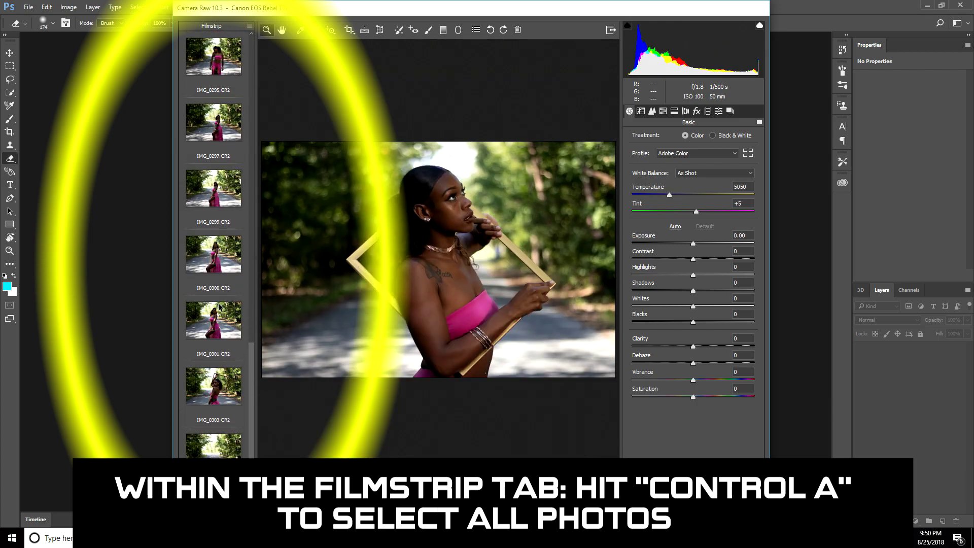
scroll(219, 307, up, 1)
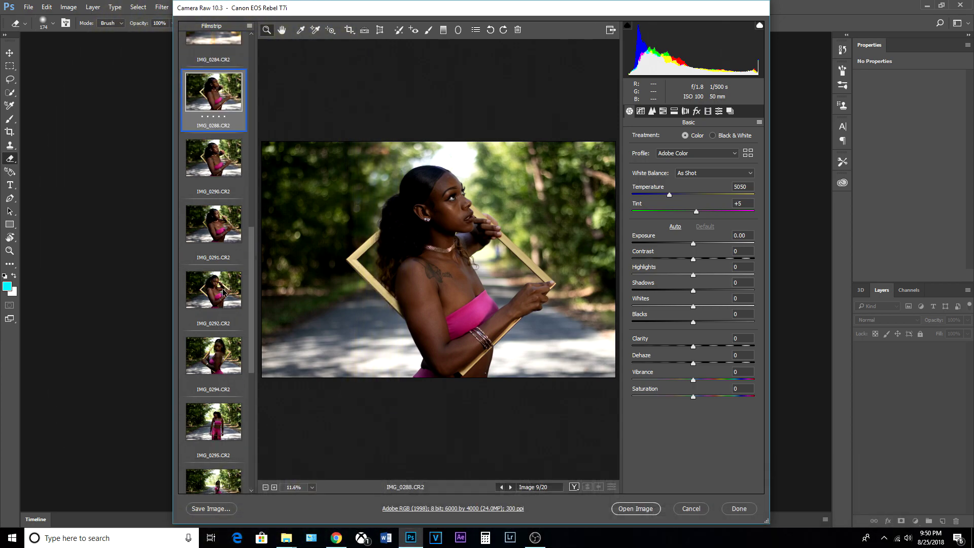
key(ctrl+a)
scroll(218, 228, up, 5)
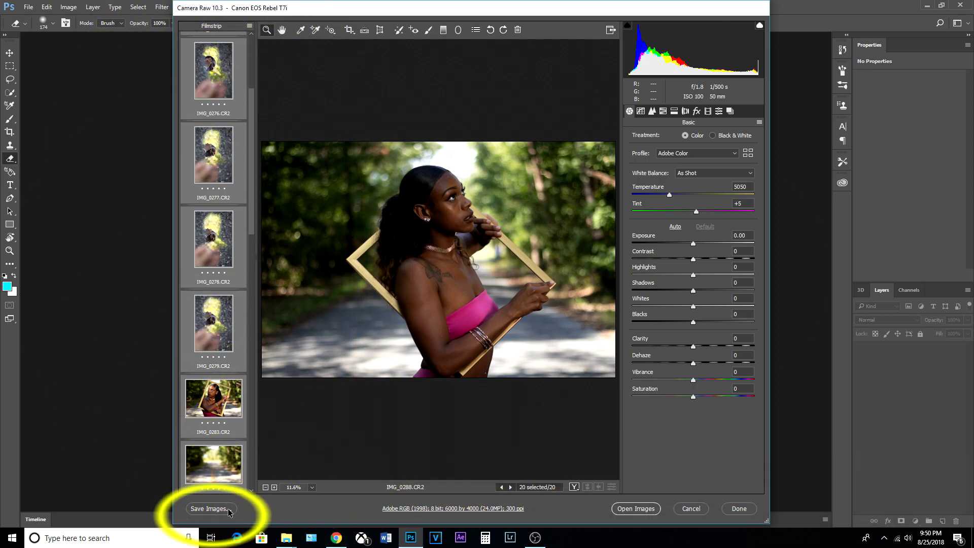
click(224, 509)
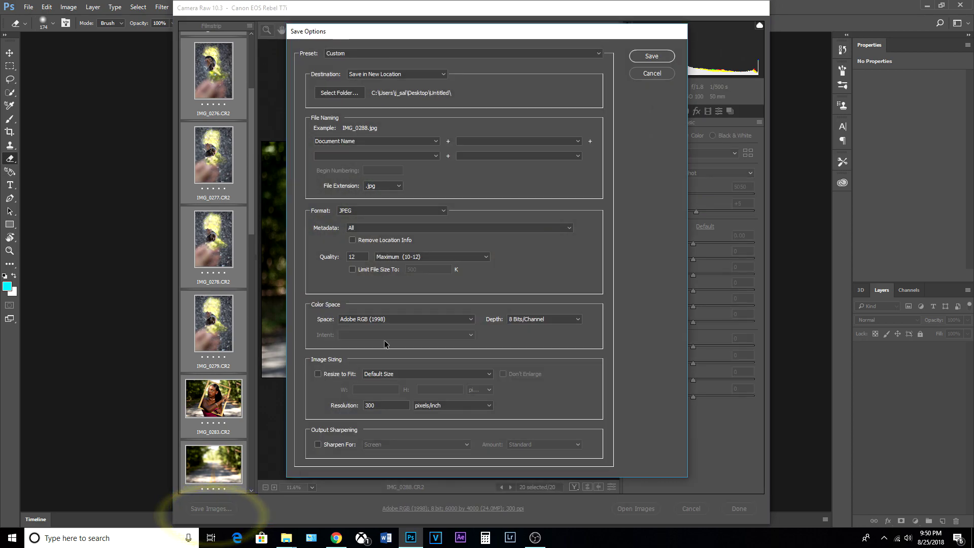
Set the save destination to the Untitled folder on the Desktop
click(354, 97)
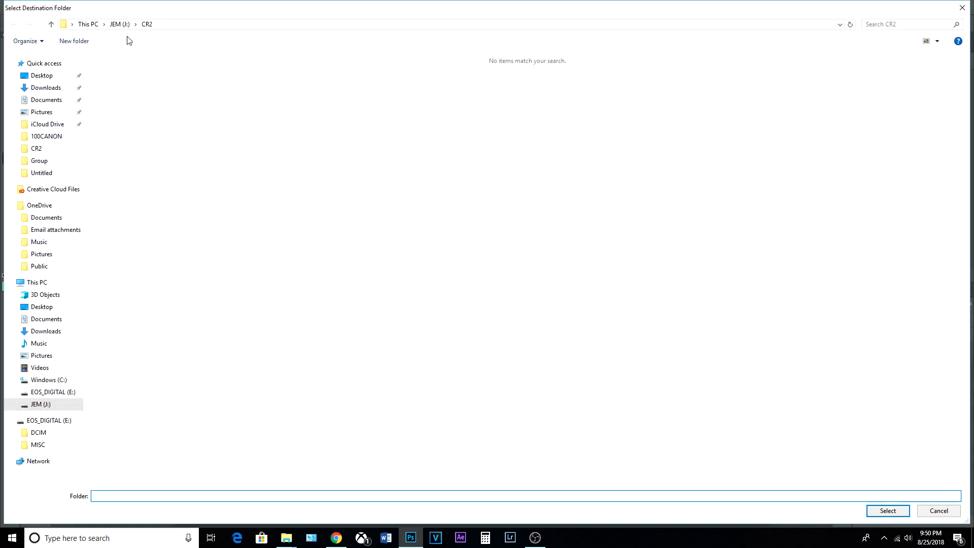
click(110, 24)
click(48, 76)
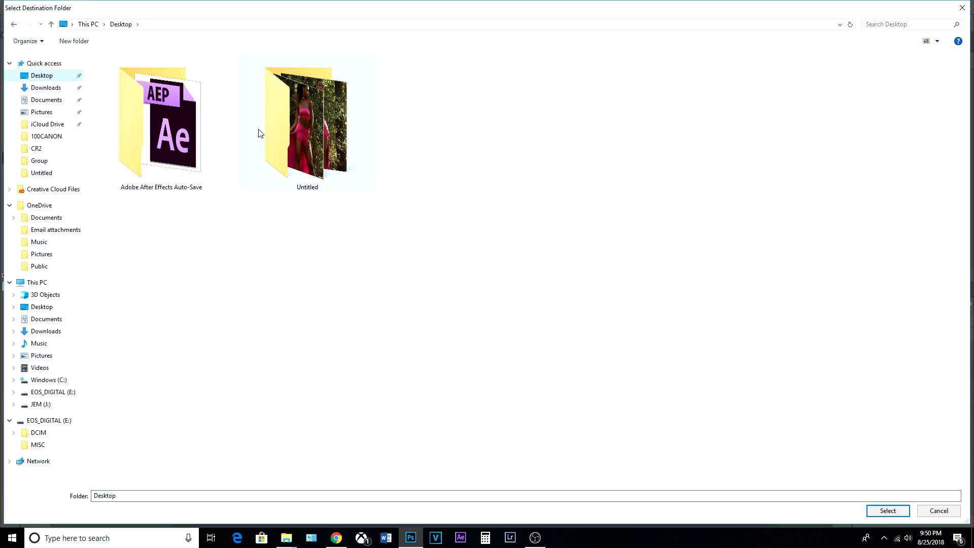
click(312, 142)
click(888, 511)
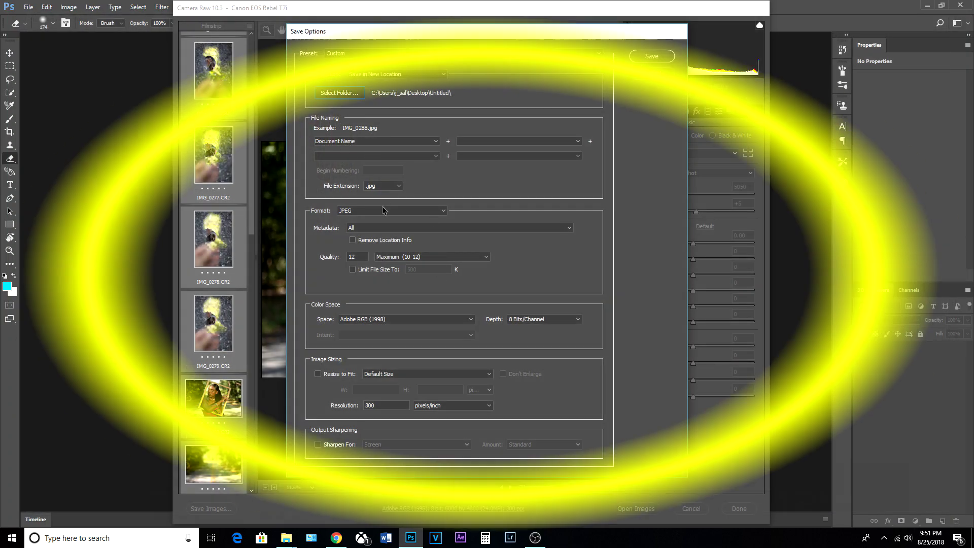
Save all 20 images as JPEG at Maximum (10-12) quality
click(378, 211)
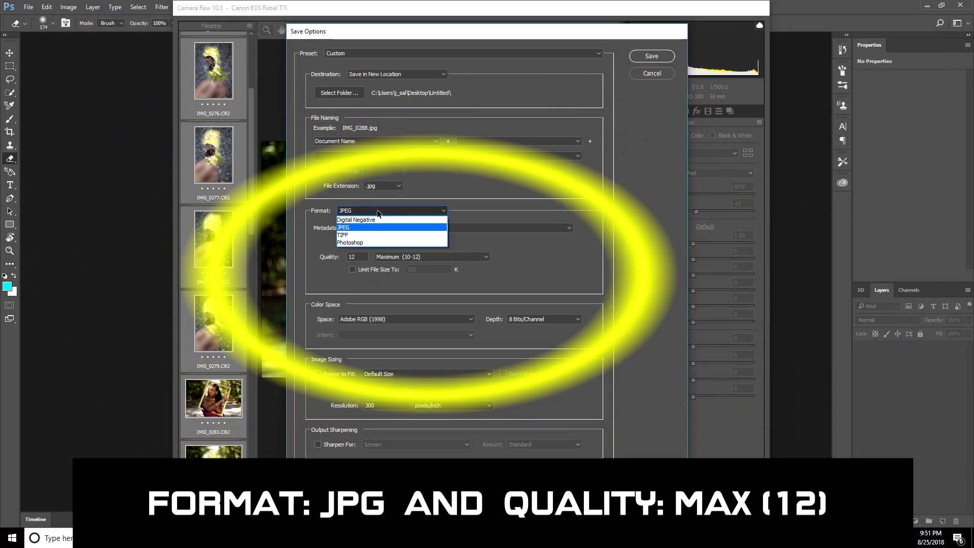
click(364, 229)
click(420, 257)
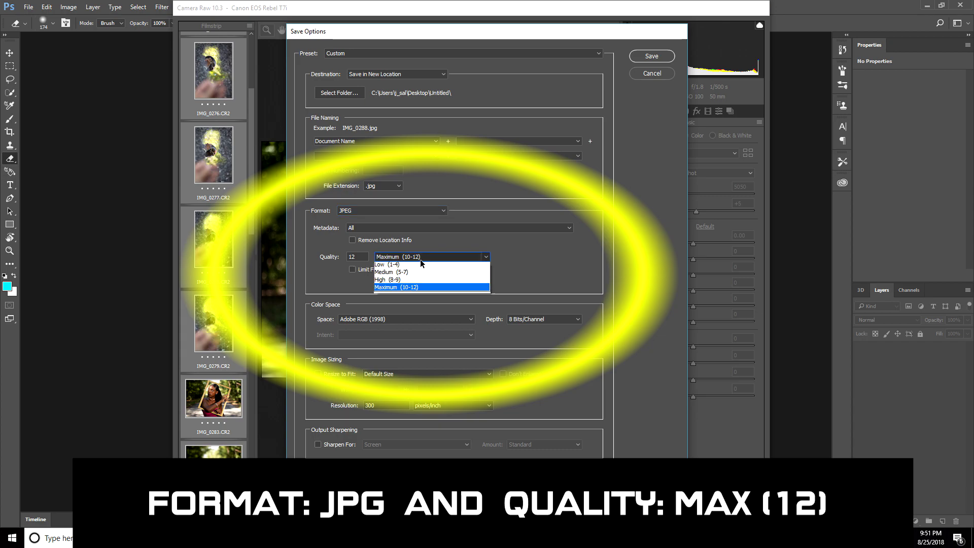
click(407, 290)
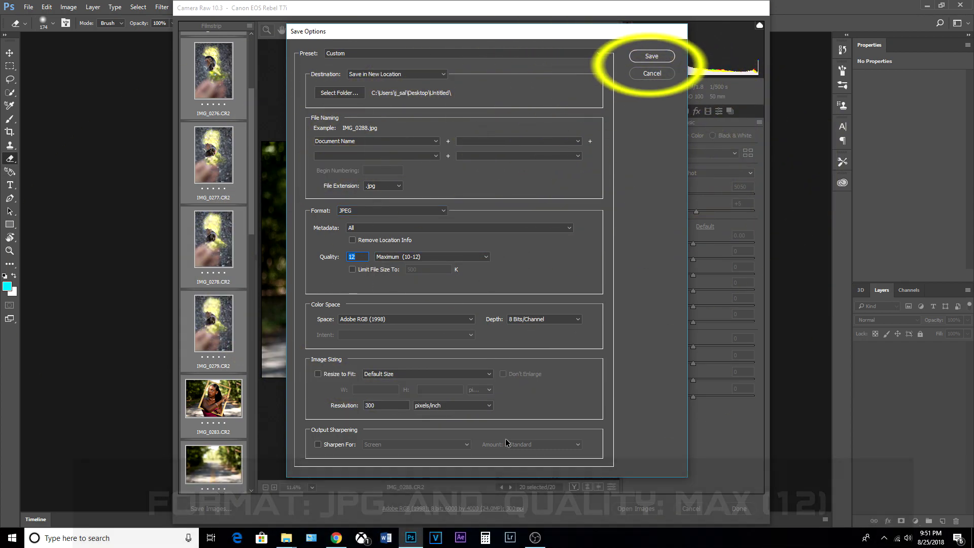
click(652, 56)
scroll(227, 183, up, 2)
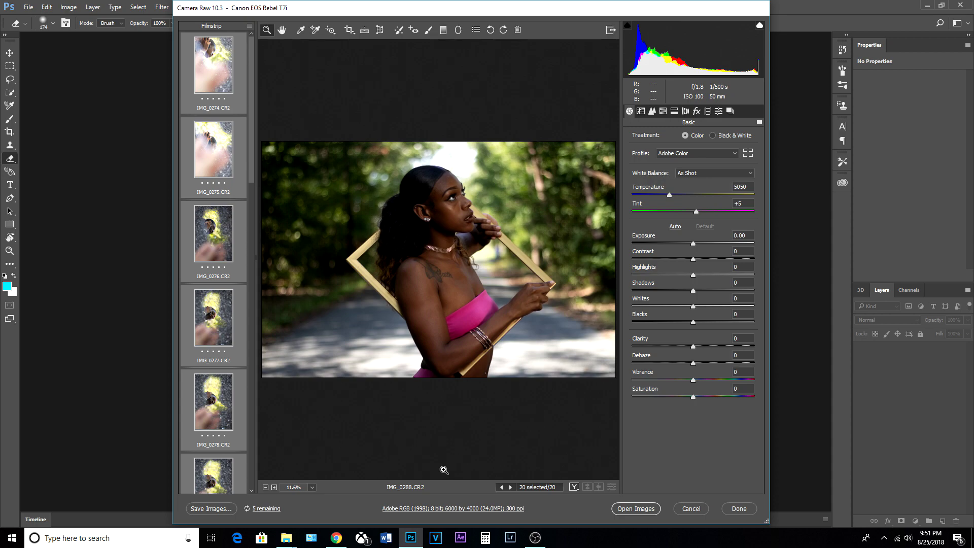
Close Camera Raw, snap the Untitled folder beside Photoshop, and browse the converted JPGs in the viewer
click(739, 508)
mouse_move(286, 538)
click(345, 500)
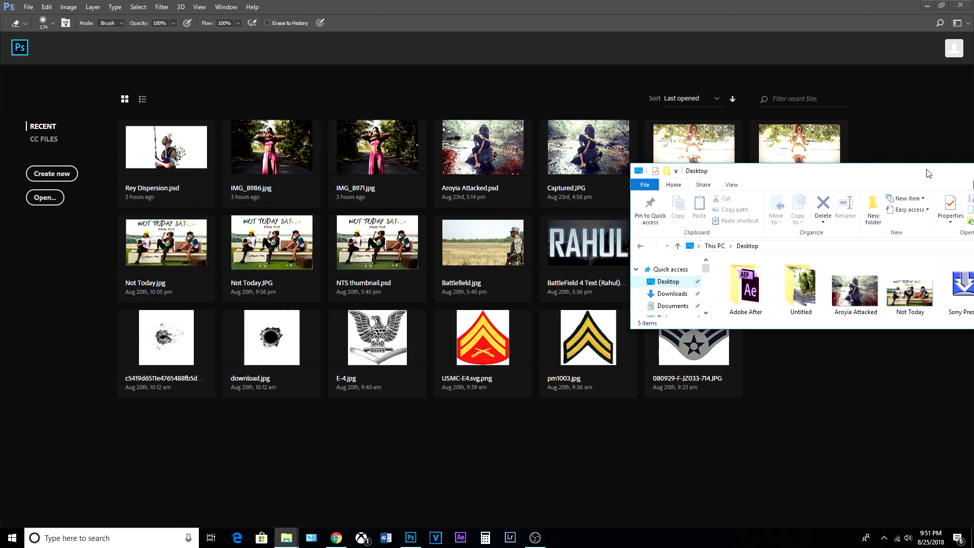
key(super+Right)
scroll(751, 285, down, 5)
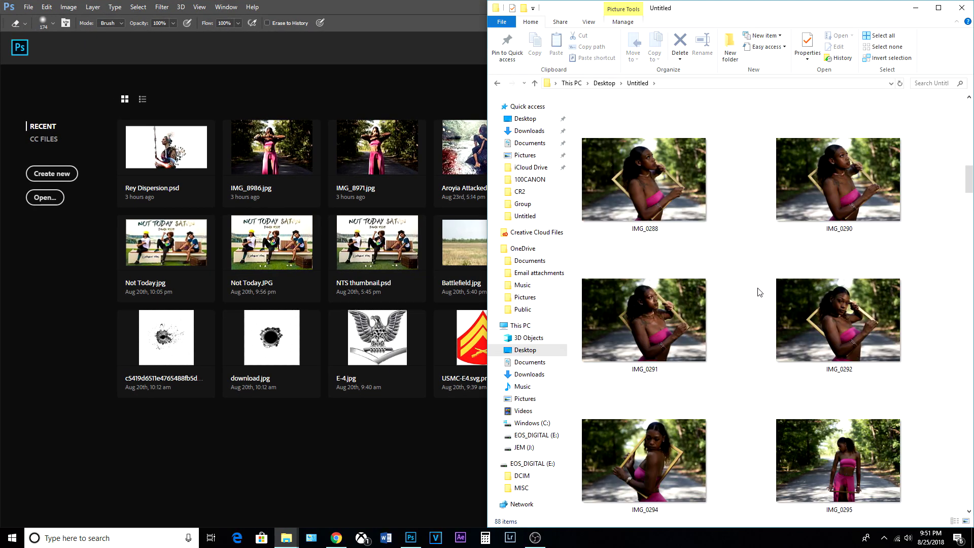
double_click(759, 289)
key(Right)
key(Right)
key(Right)
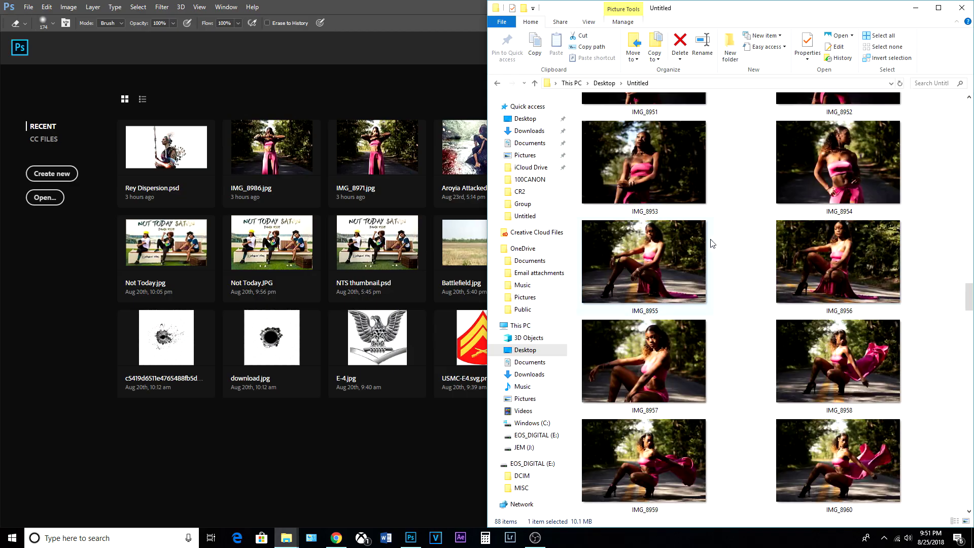
scroll(659, 254, down, 5)
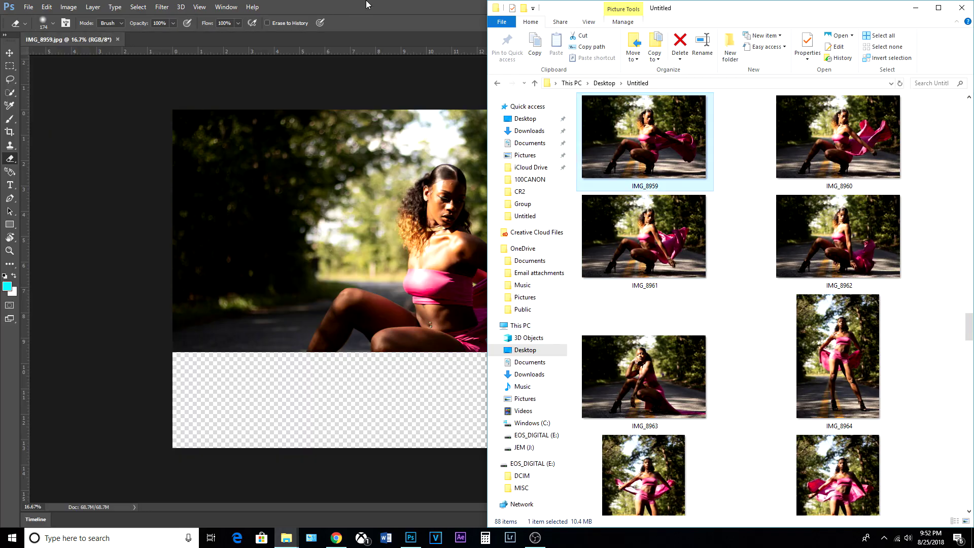
Maximize Photoshop, close IMG_8959, and drag IMG_8960 from Explorer into Photoshop
double_click(368, 5)
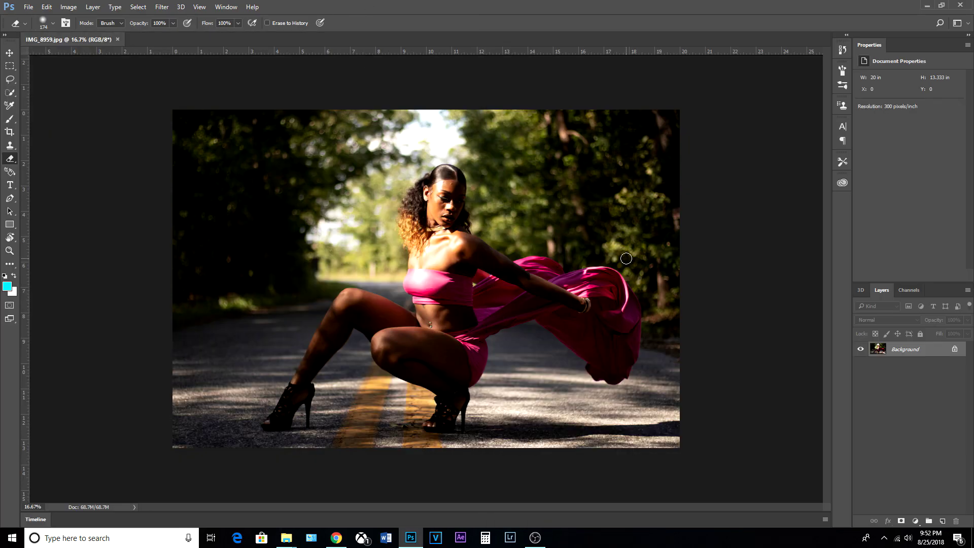
click(118, 40)
click(286, 538)
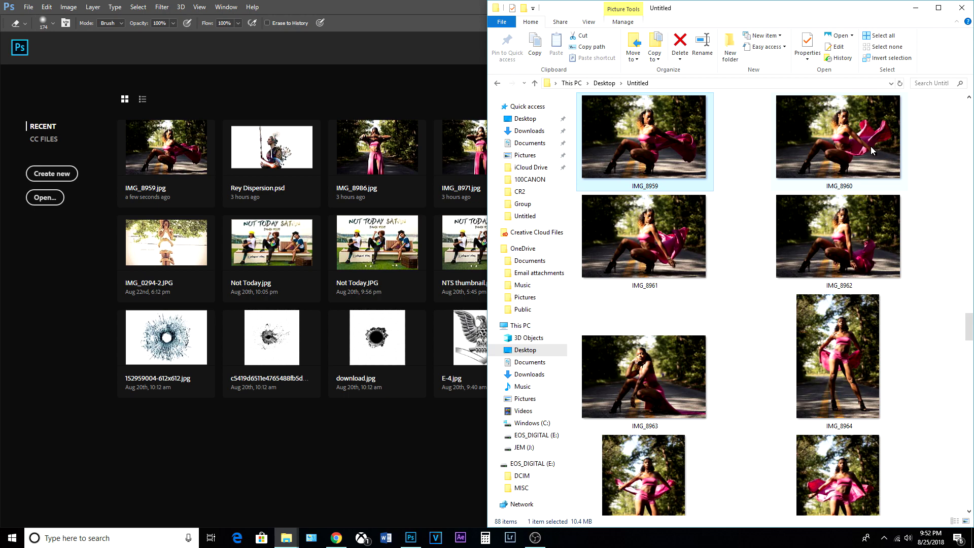
drag(870, 146, 419, 211)
key(super+Up)
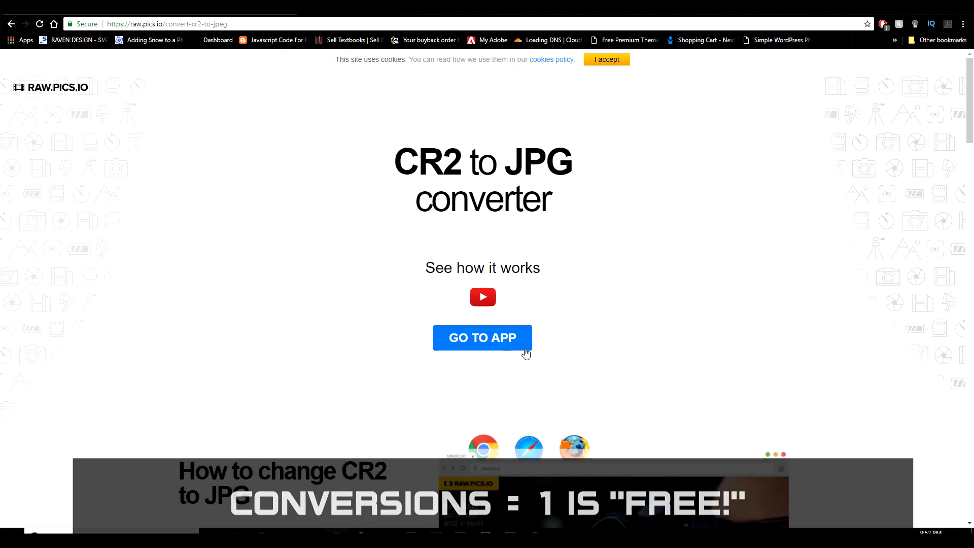
Launch the converter app from raw.pics.io's convert-cr2-to-jpeg page
click(492, 340)
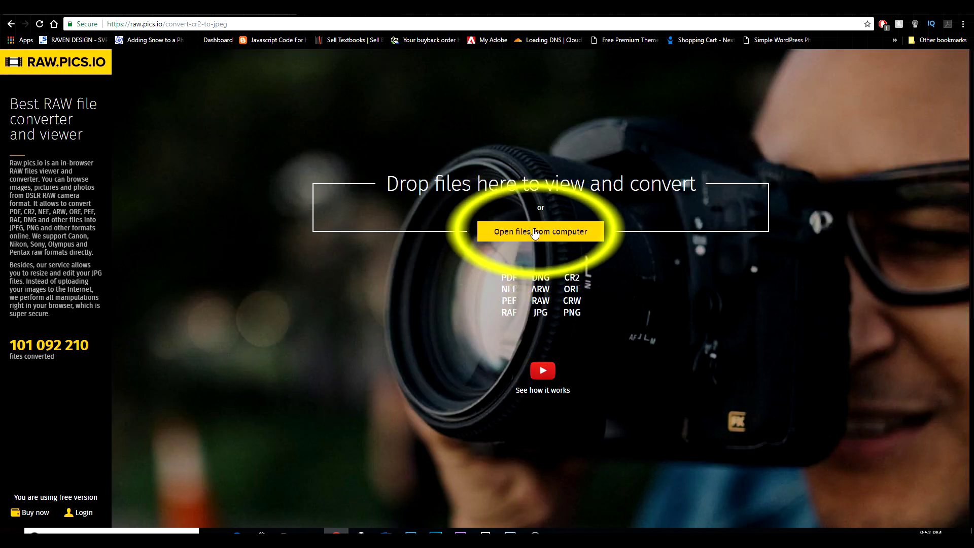
Load IMG_0299.CR2 in raw.pics.io, save it as jpg, and compare two copies in Photos
click(535, 233)
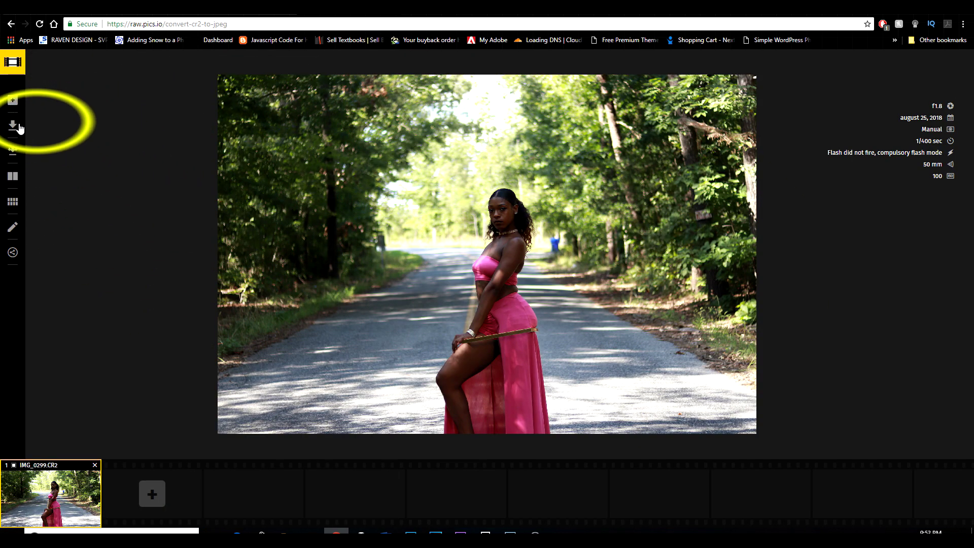
click(45, 127)
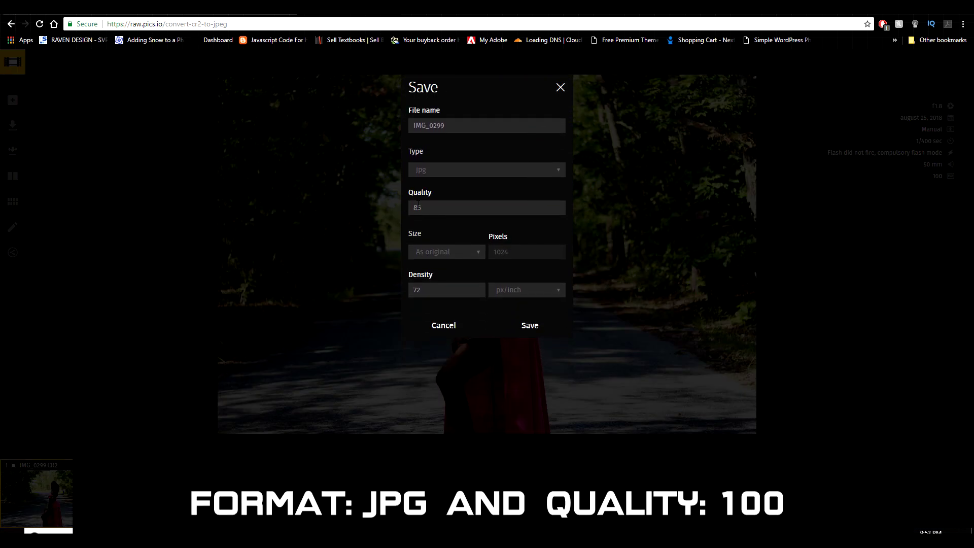
click(471, 172)
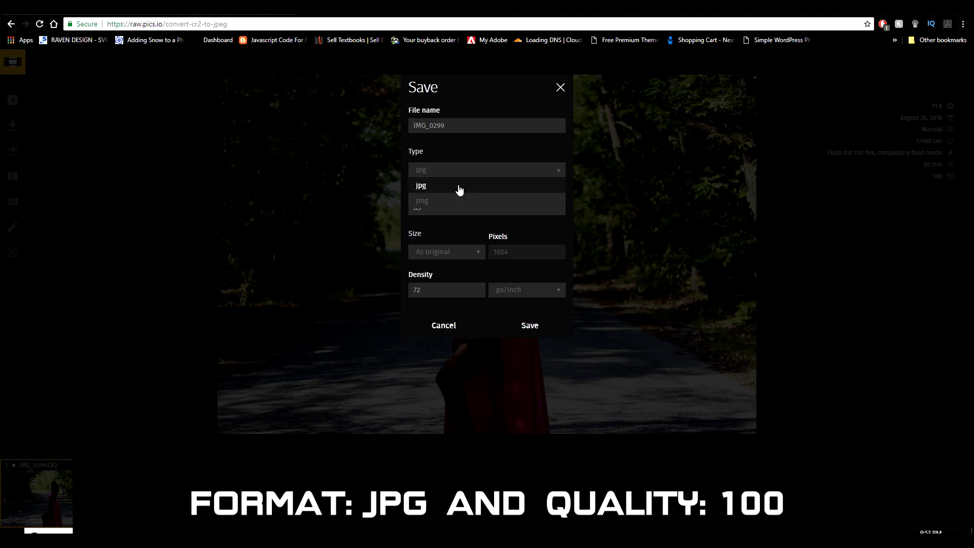
click(459, 186)
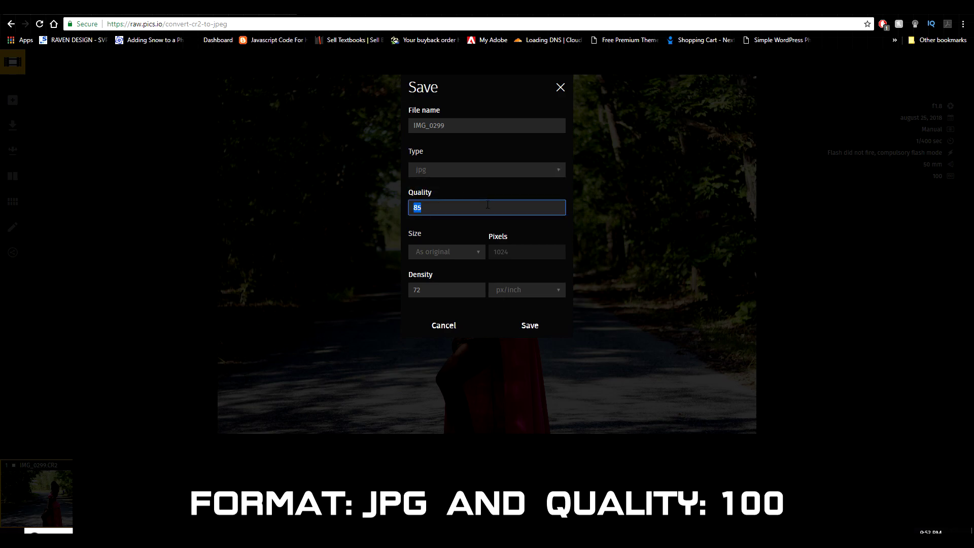
click(472, 252)
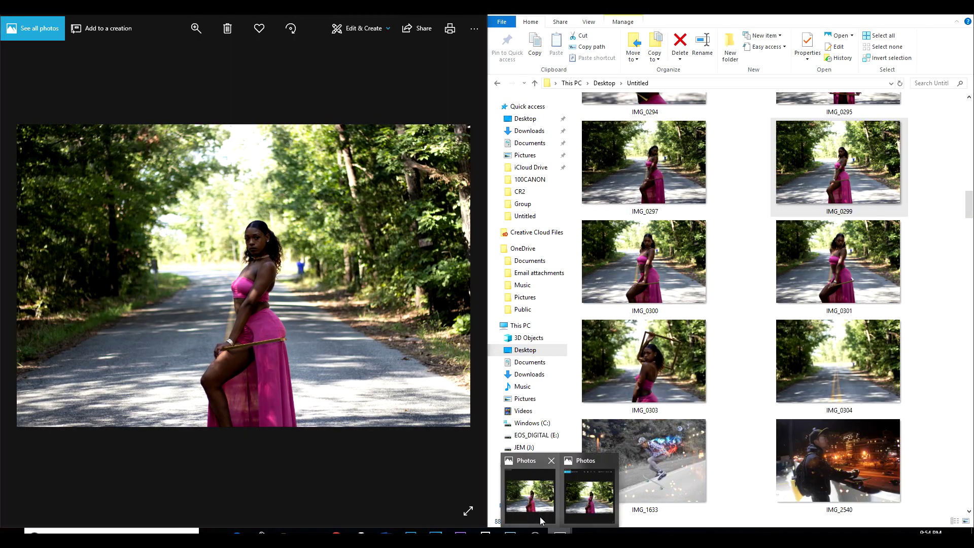
click(540, 516)
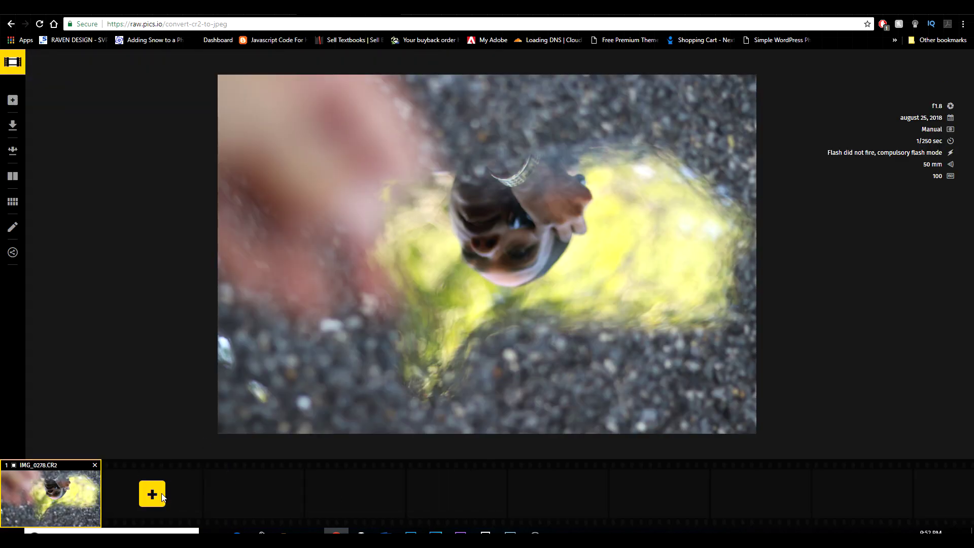
Add CR2 photos IMG_0278 to IMG_0301, switch to IMG_0299, and try saving them as JPGs
click(152, 495)
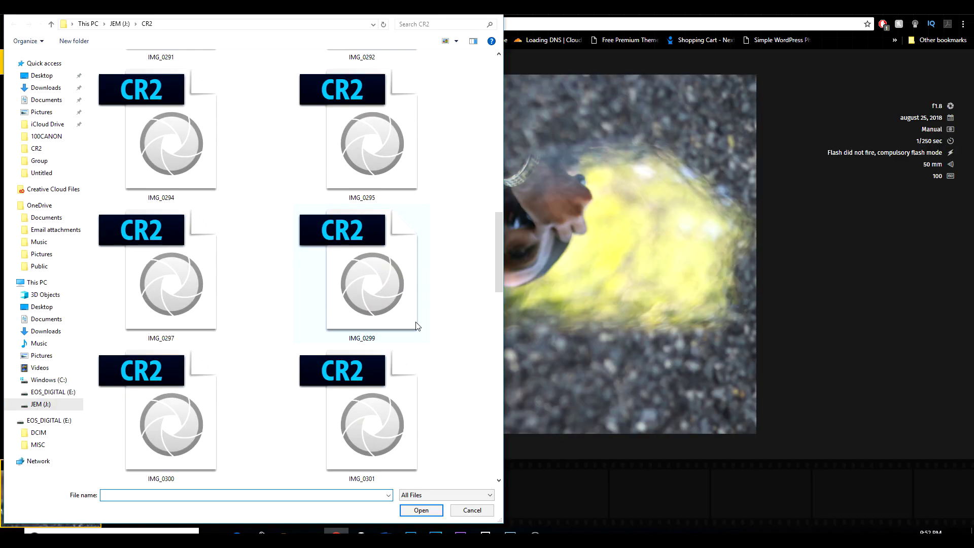
key(ctrl+a)
click(419, 508)
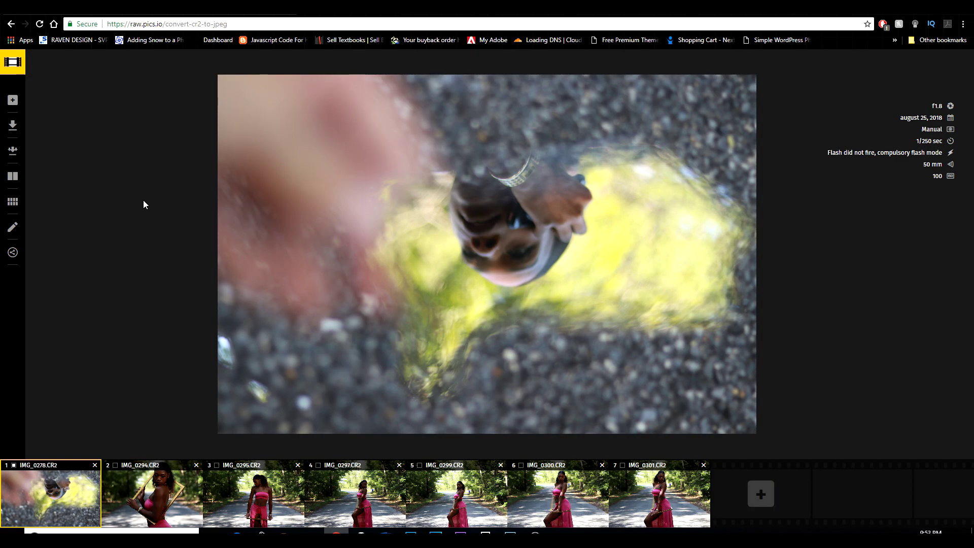
click(456, 495)
click(48, 126)
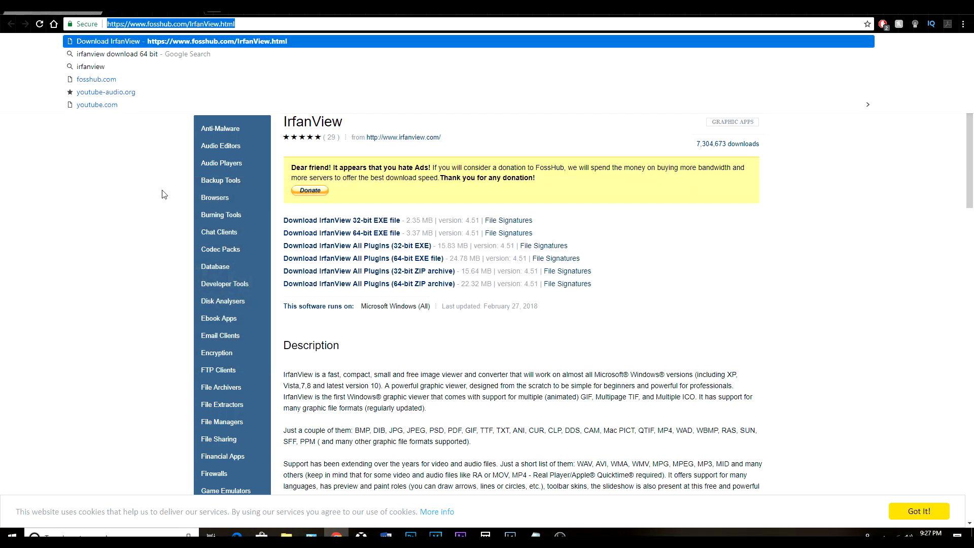
Download the IrfanView 64-bit installer and All Plugins (64-bit) installer to Downloads from FossHub
click(164, 194)
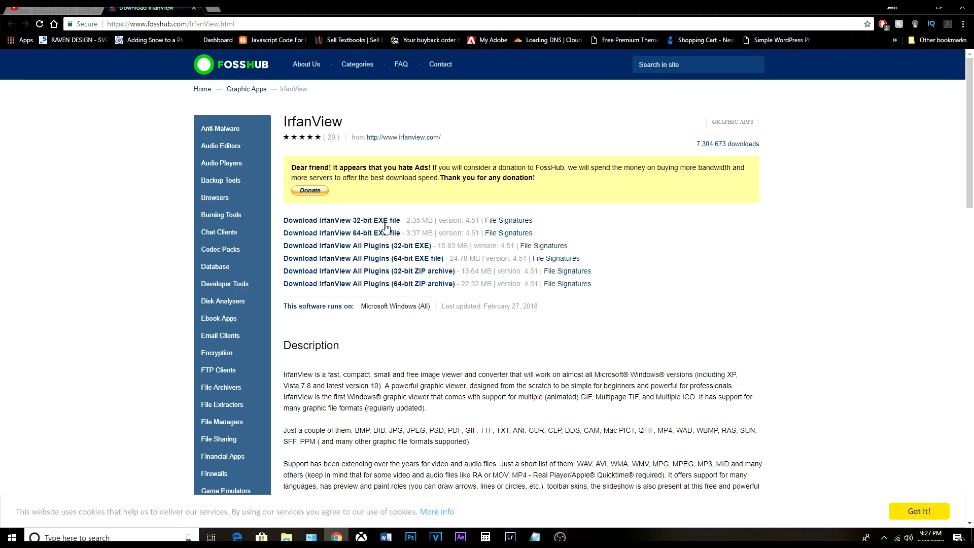
drag(380, 210, 481, 247)
click(482, 247)
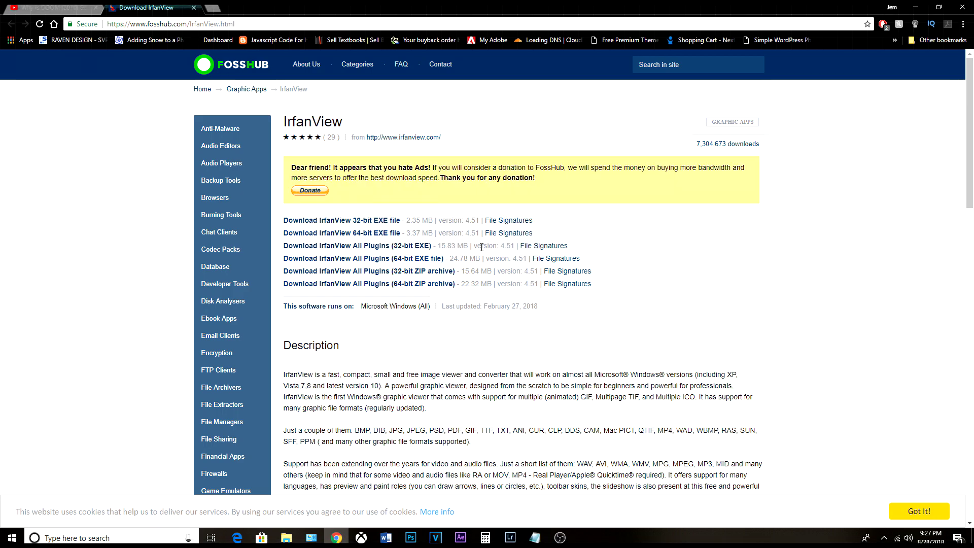
click(394, 234)
key(Return)
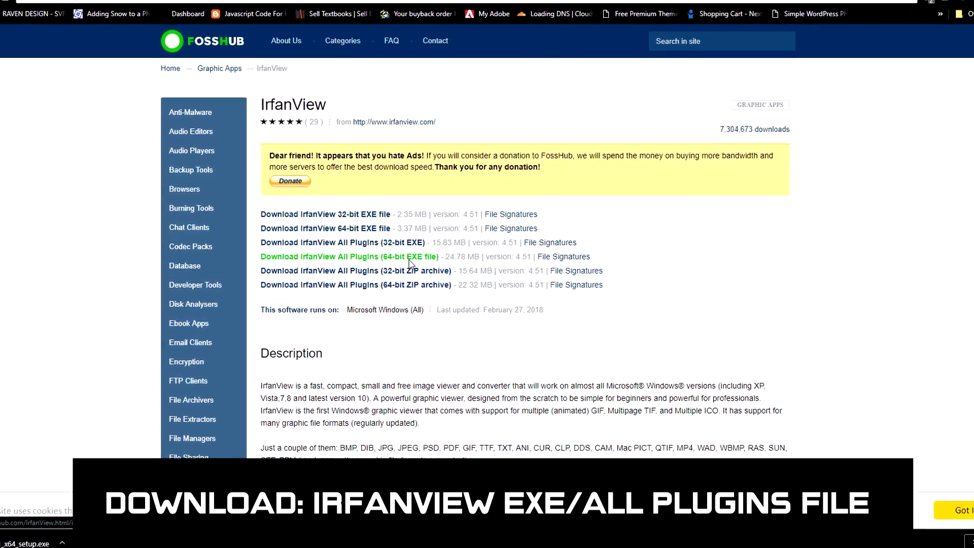
click(413, 259)
key(Return)
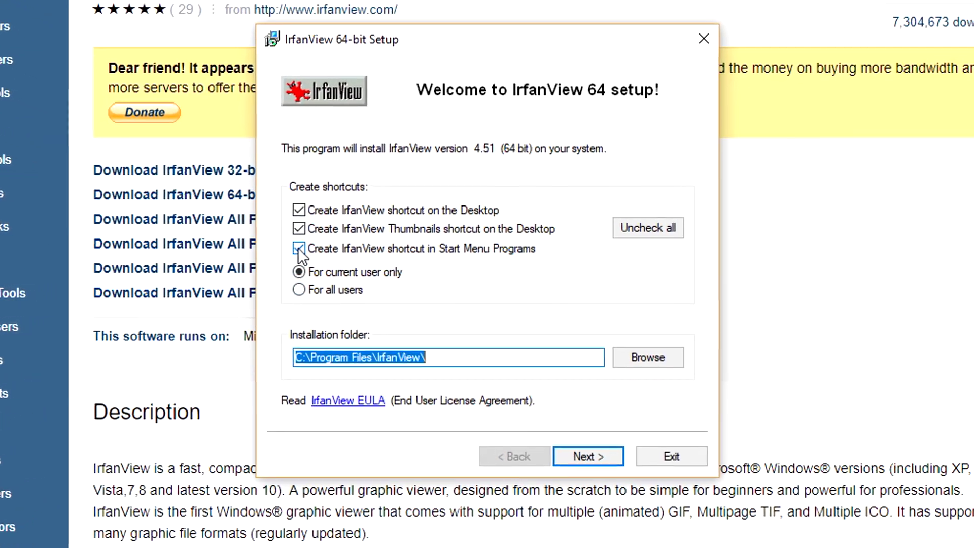
Clear the Start Menu and Thumbnails shortcuts, associate no file types, install IrfanView 4.51, and launch it
click(311, 250)
click(294, 226)
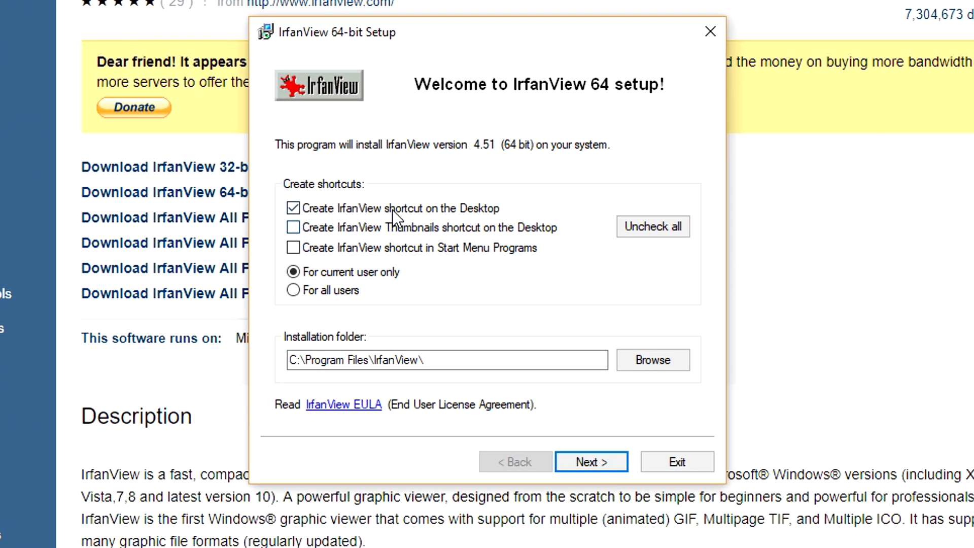
click(599, 464)
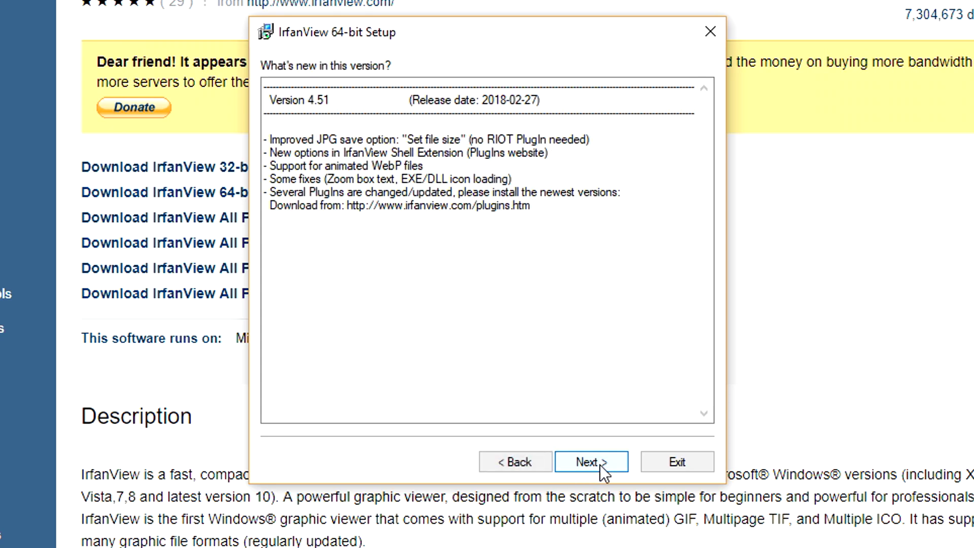
click(600, 464)
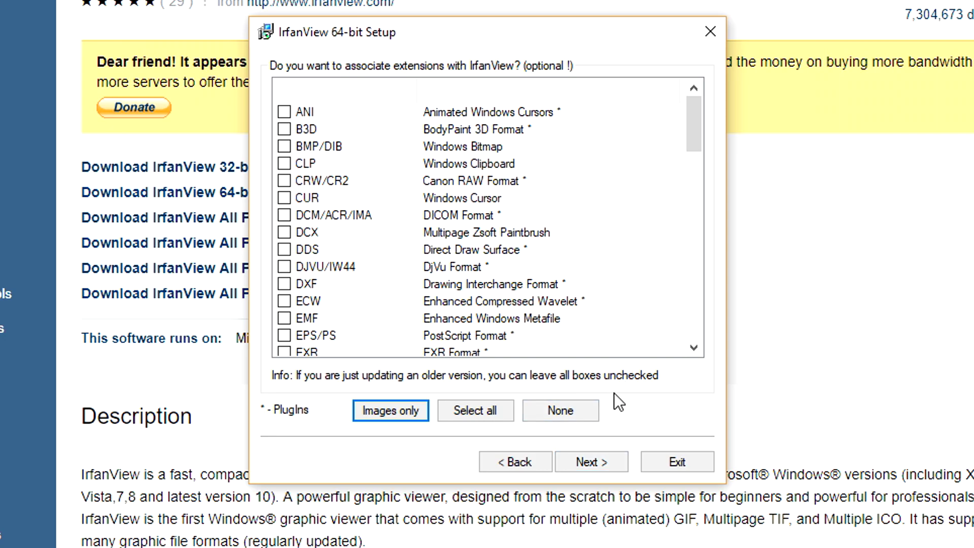
click(580, 413)
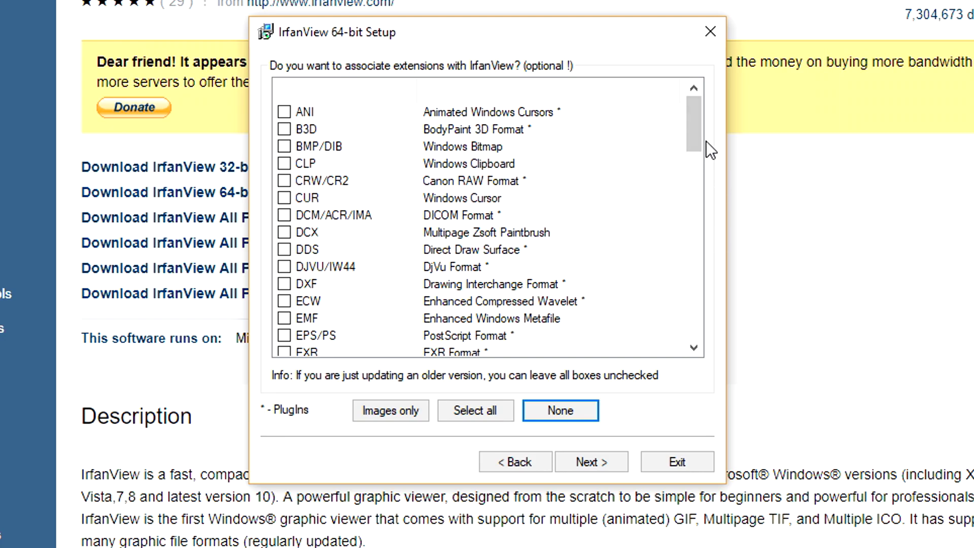
click(611, 465)
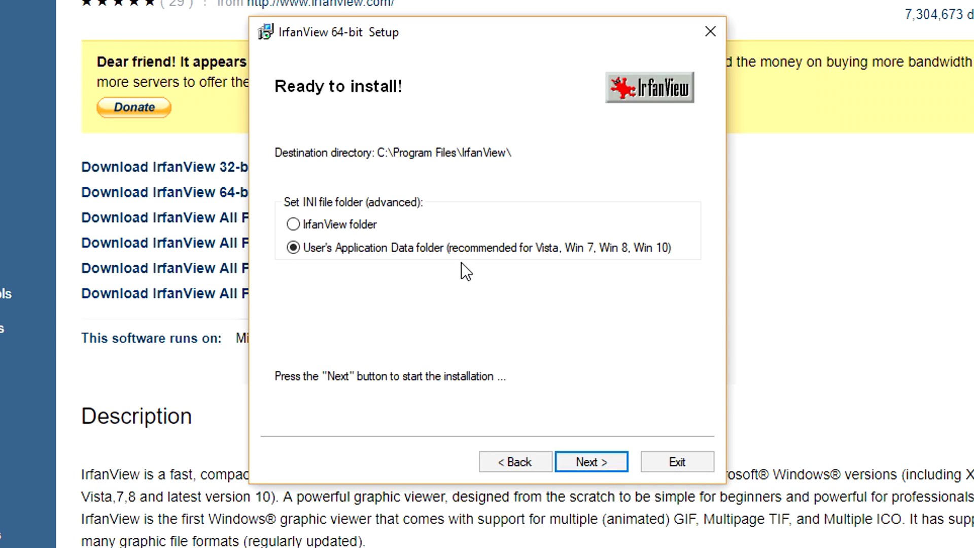
click(607, 460)
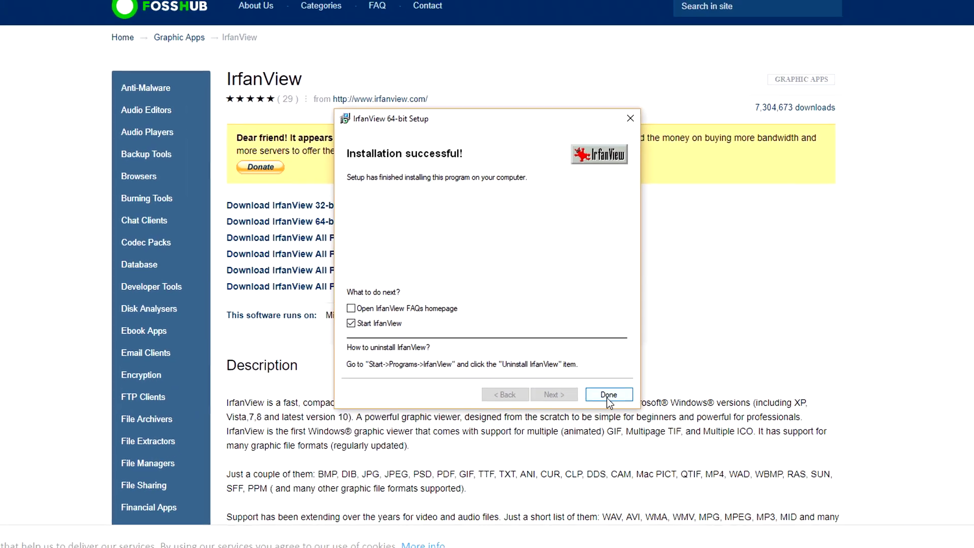
click(607, 395)
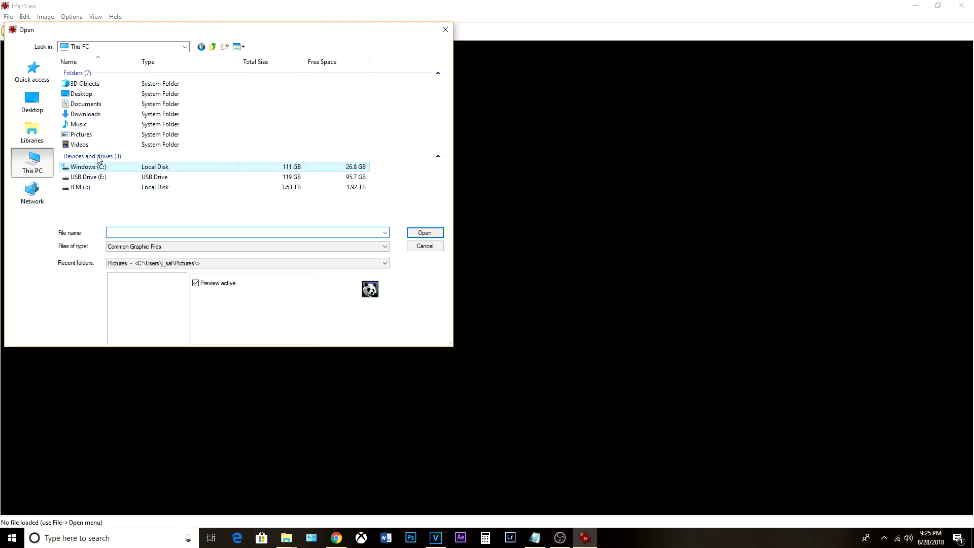
Browse to J:\CR2, filter by CRW/CR2 - Canon CRW Format, and try opening IMG_0274
double_click(96, 188)
double_click(105, 75)
click(185, 246)
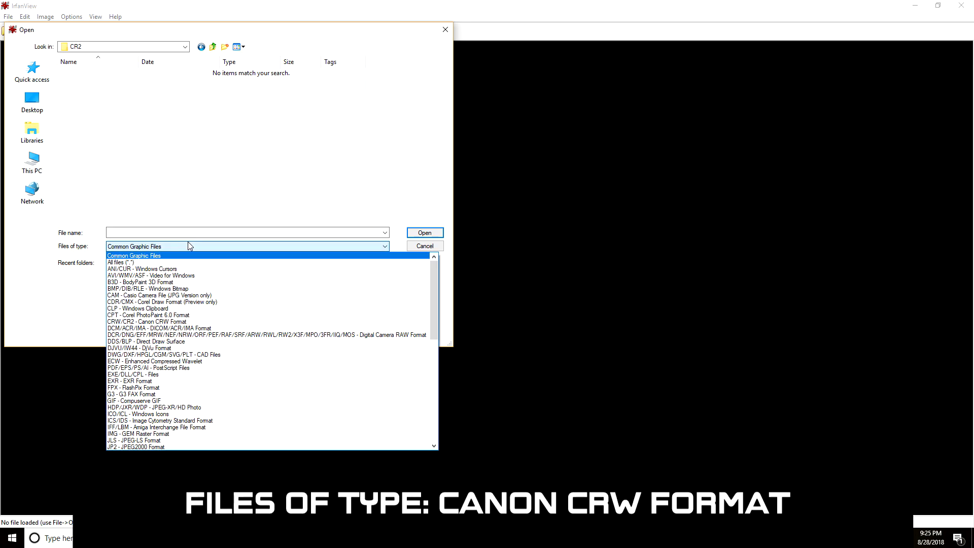
click(183, 321)
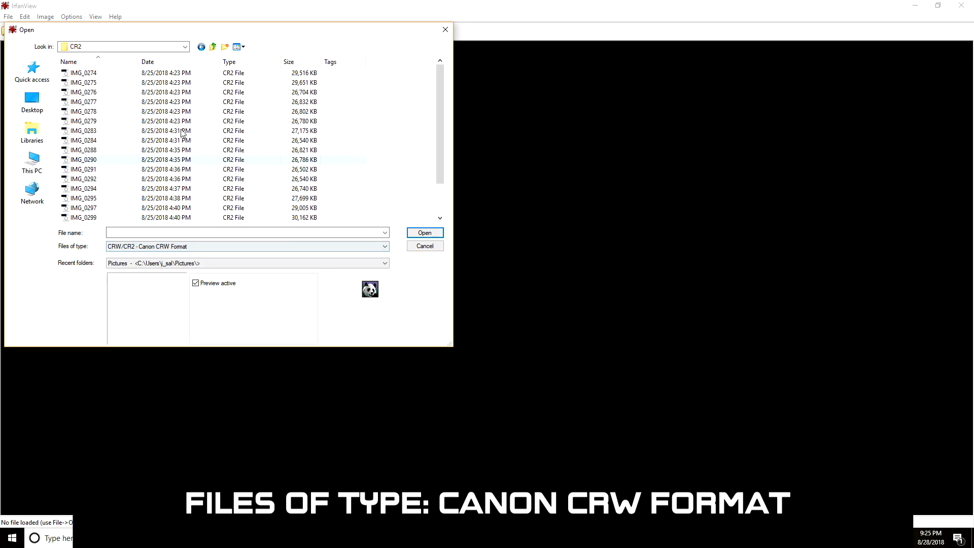
click(158, 75)
click(426, 233)
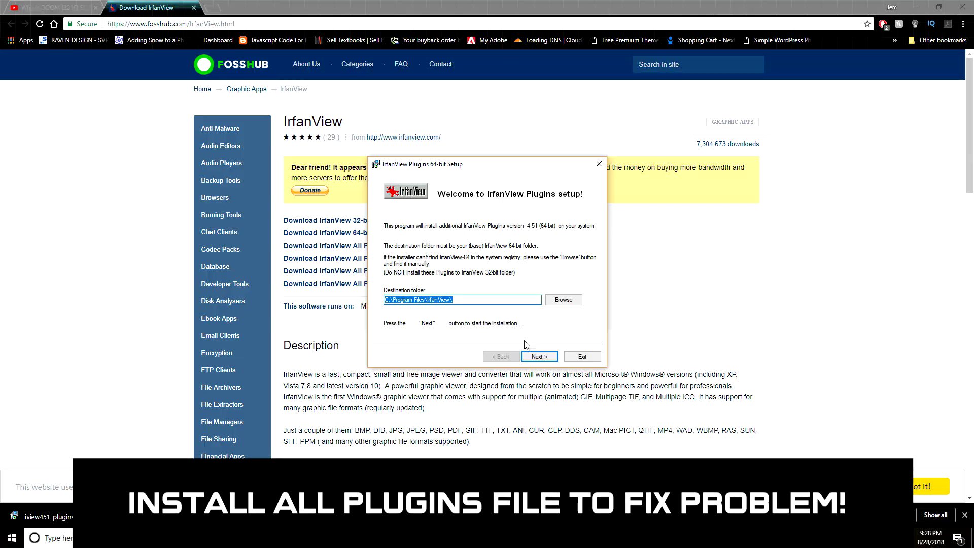
Install the 64-bit IrfanView plugins and dismiss the installation-successful message
click(540, 357)
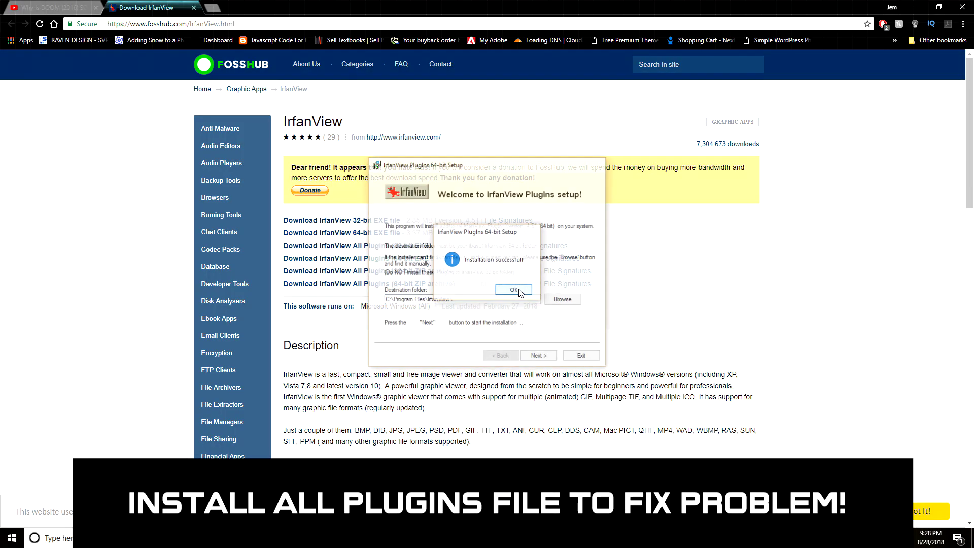
click(518, 290)
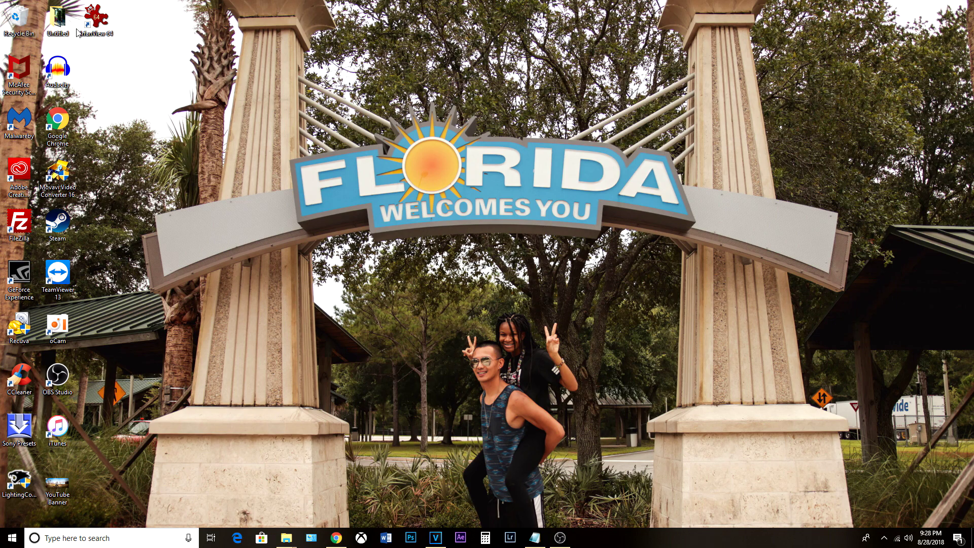
Relaunch IrfanView and open IMG_0274.CR2 to test that the plugins read raw files
double_click(79, 30)
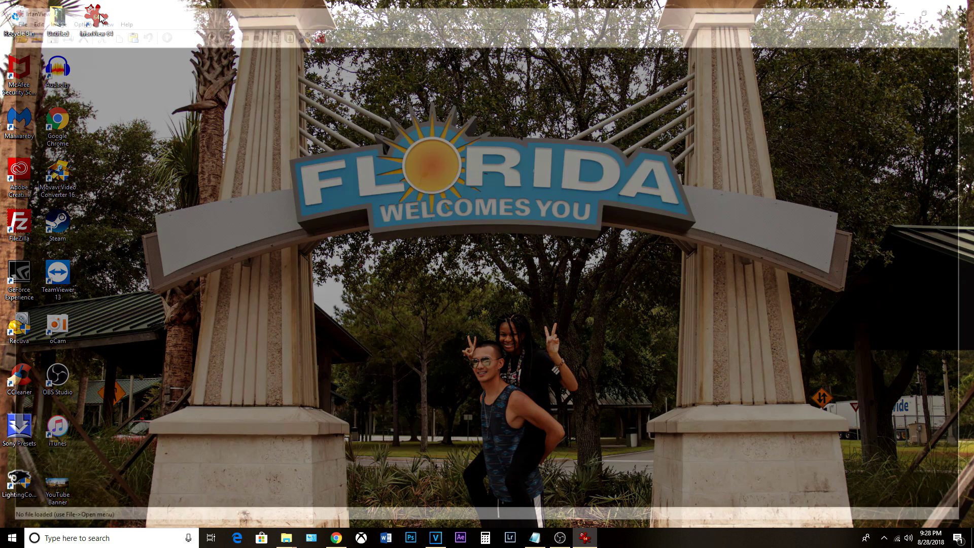
click(7, 31)
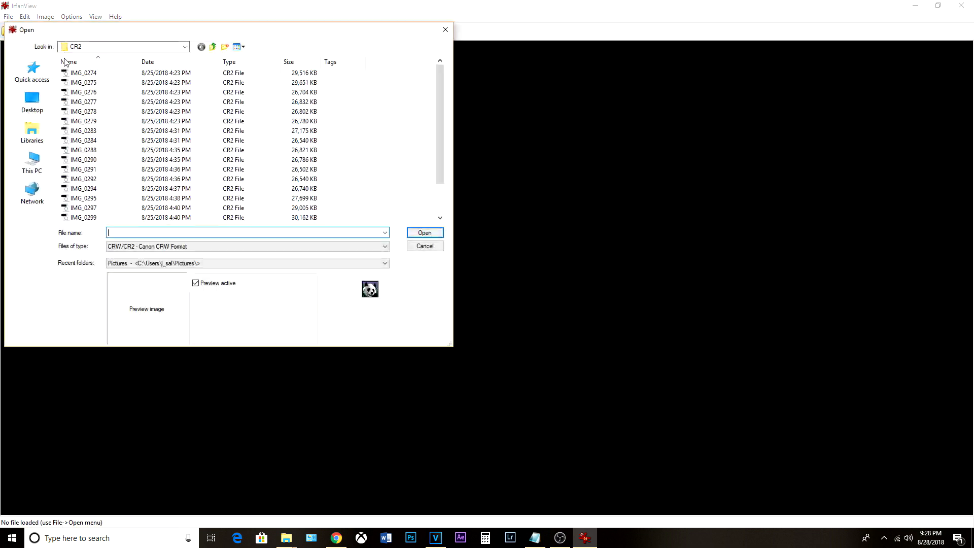
double_click(312, 76)
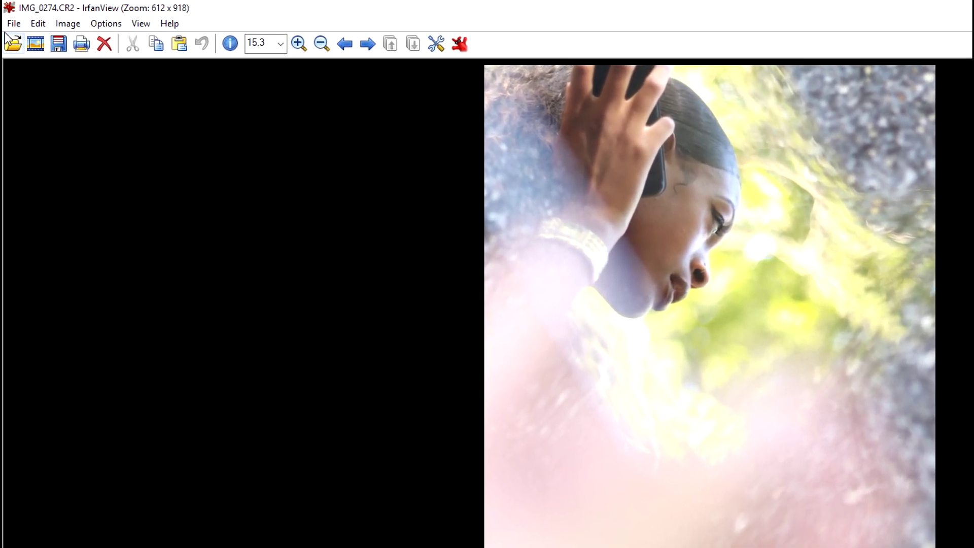
Open Batch Conversion with JPG output and files of type filtered to CRW/CR2
click(14, 23)
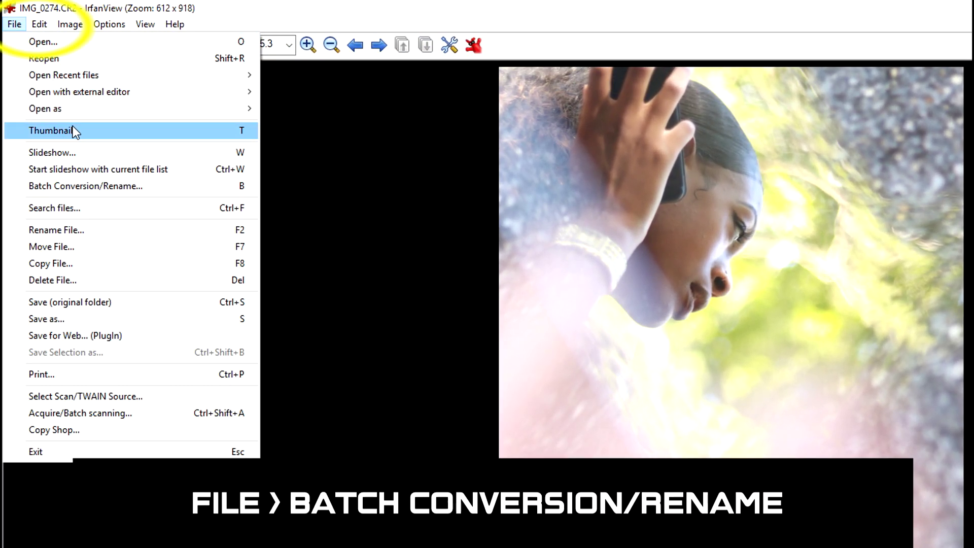
click(121, 186)
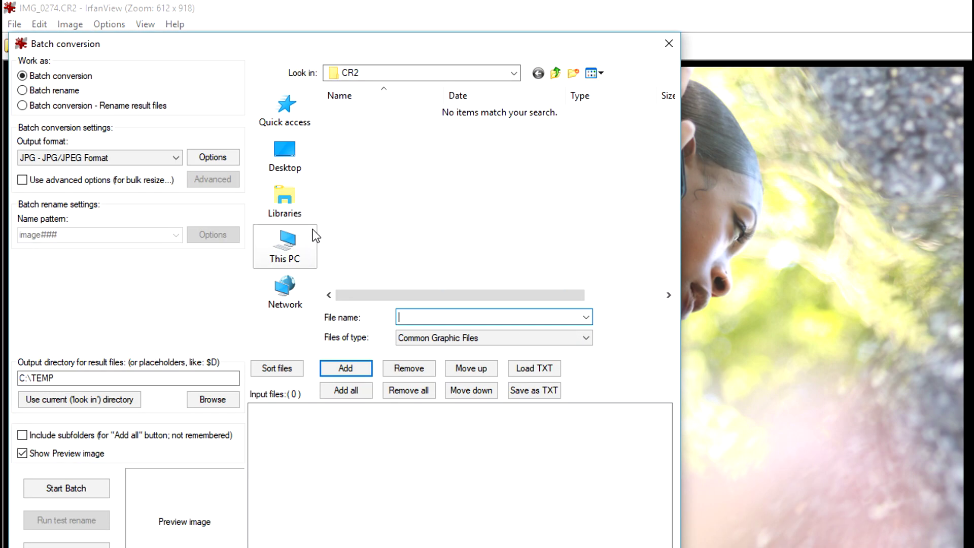
click(143, 161)
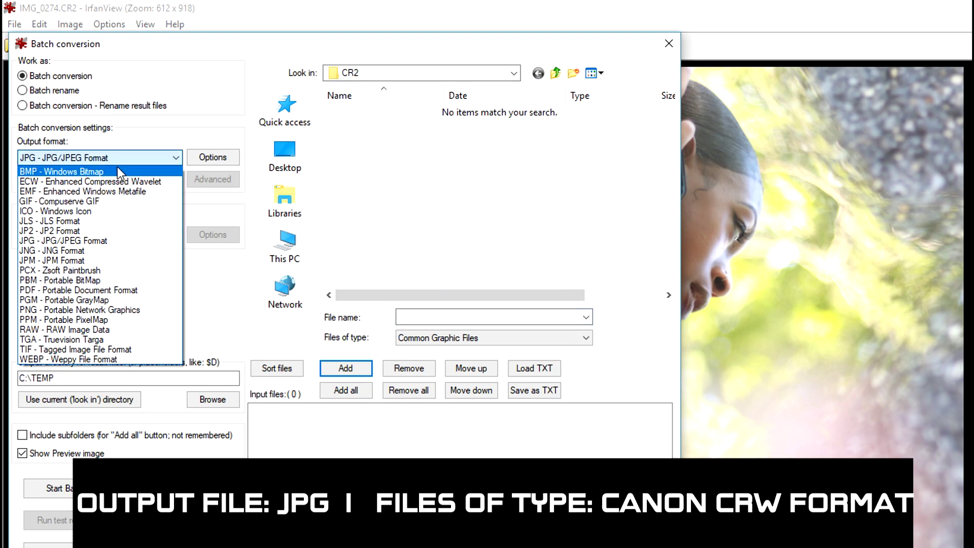
click(96, 242)
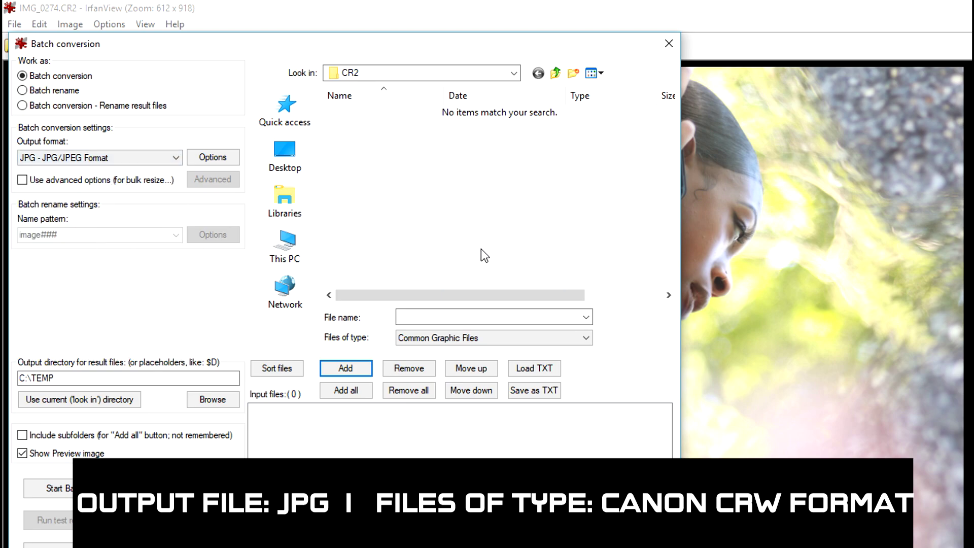
click(443, 337)
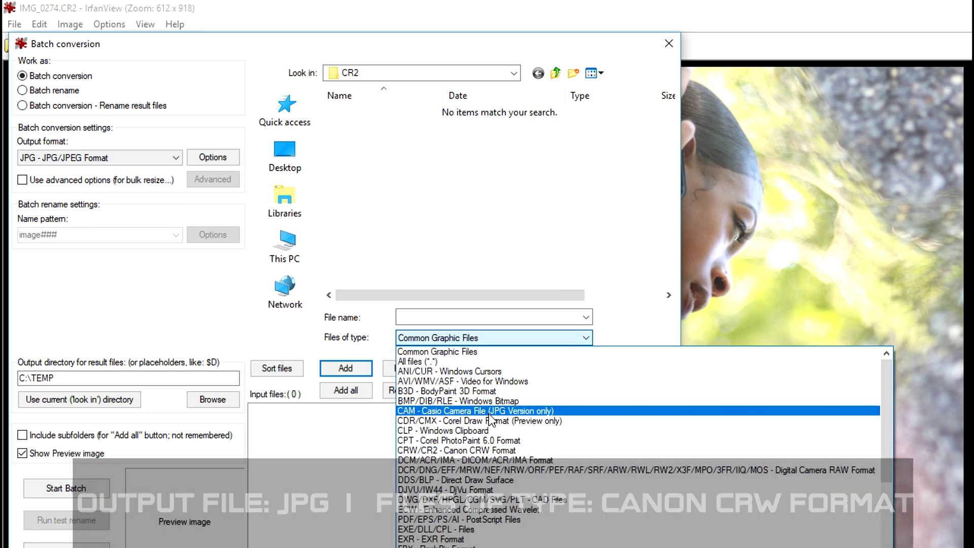
click(491, 450)
Select all 20 CR2 files, add them to the input list, and start the batch to C:\TEMP
click(384, 115)
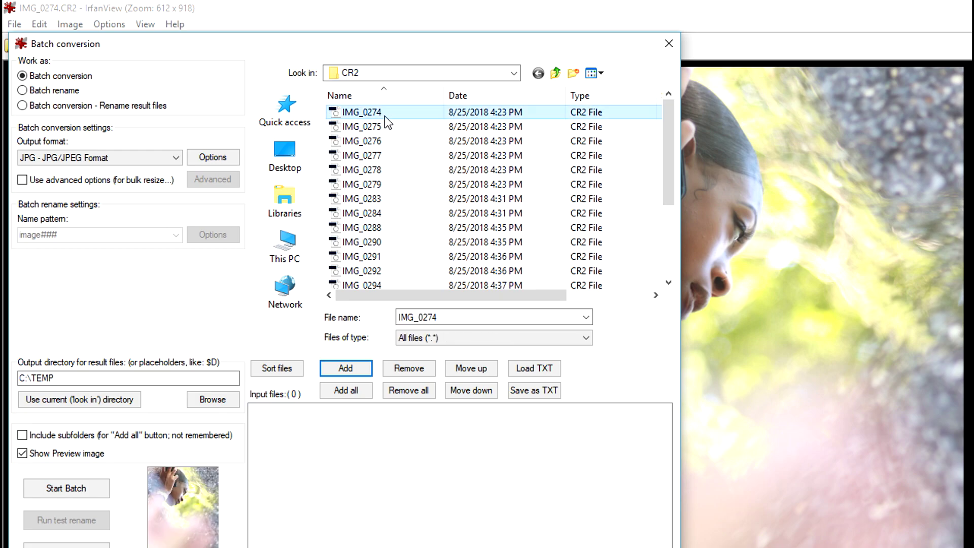
ctrl+click(381, 141)
ctrl+click(379, 128)
key(ctrl+a)
scroll(464, 202, down, 3)
click(346, 391)
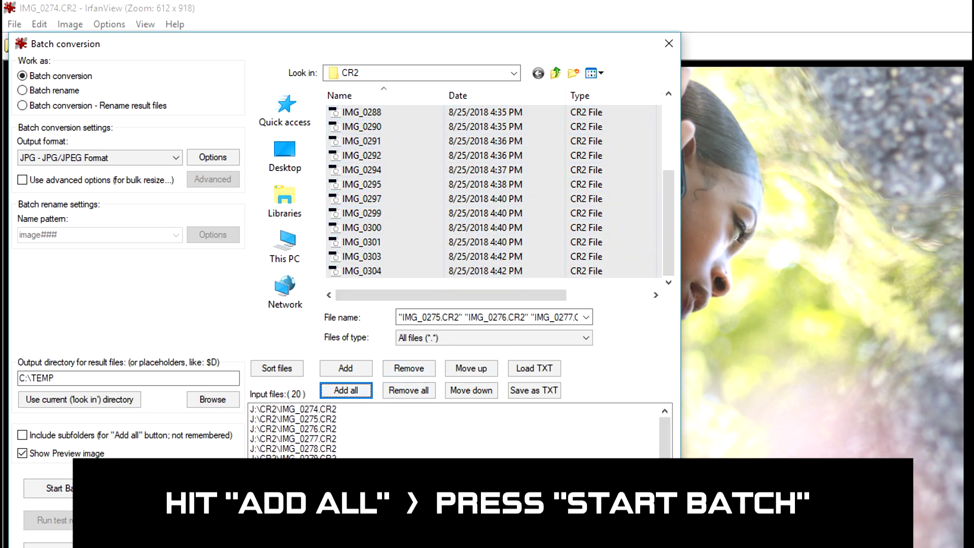
click(86, 488)
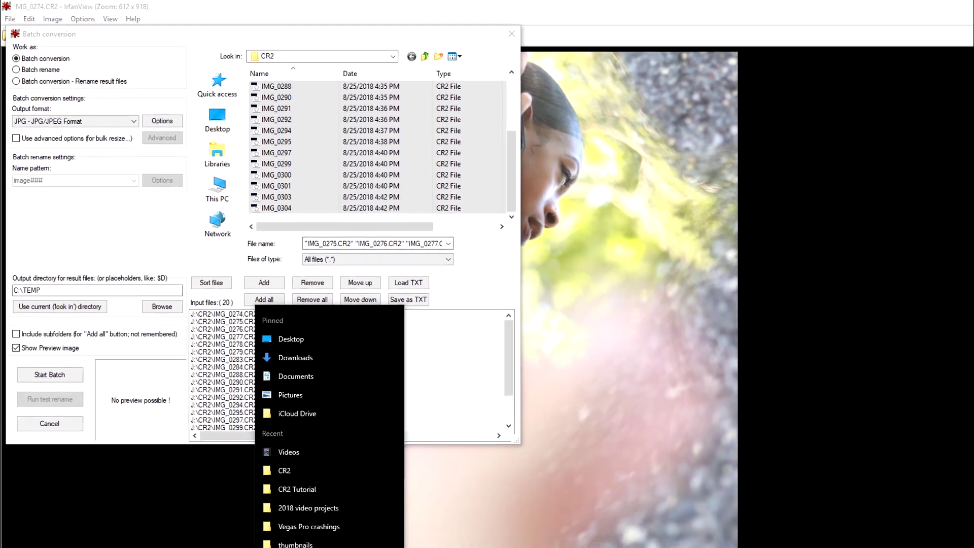
right_click(402, 547)
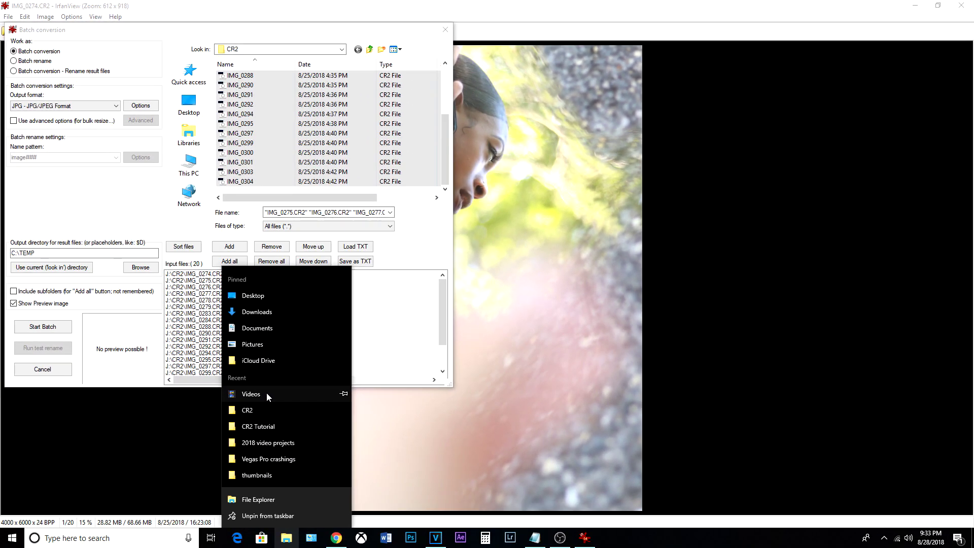
Open a maximized File Explorer window and browse This PC to the Windows (C:) drive
click(276, 497)
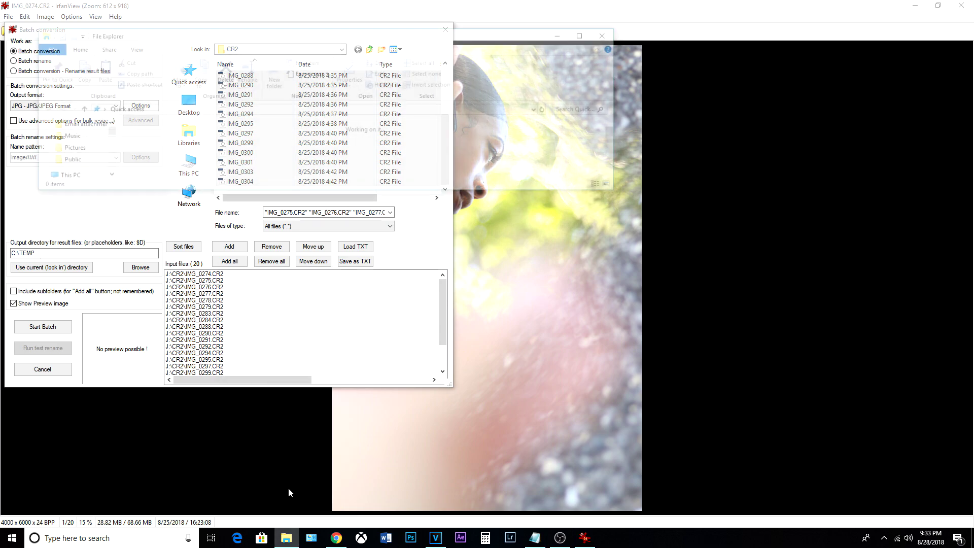
click(587, 28)
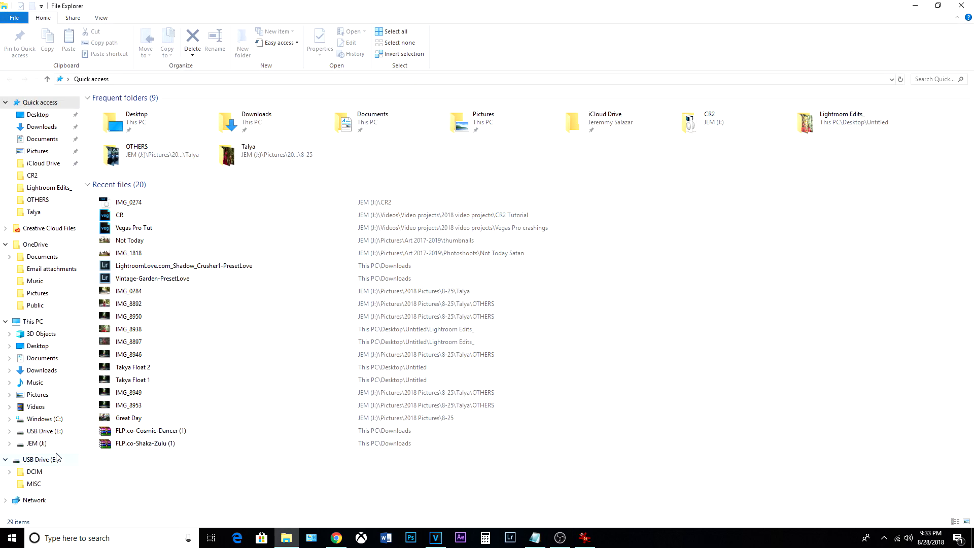
click(33, 321)
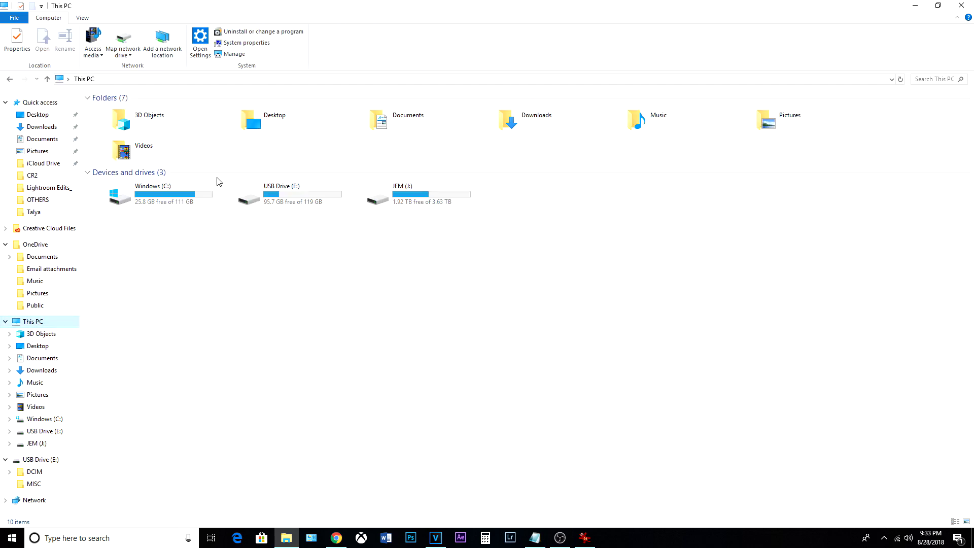
double_click(188, 195)
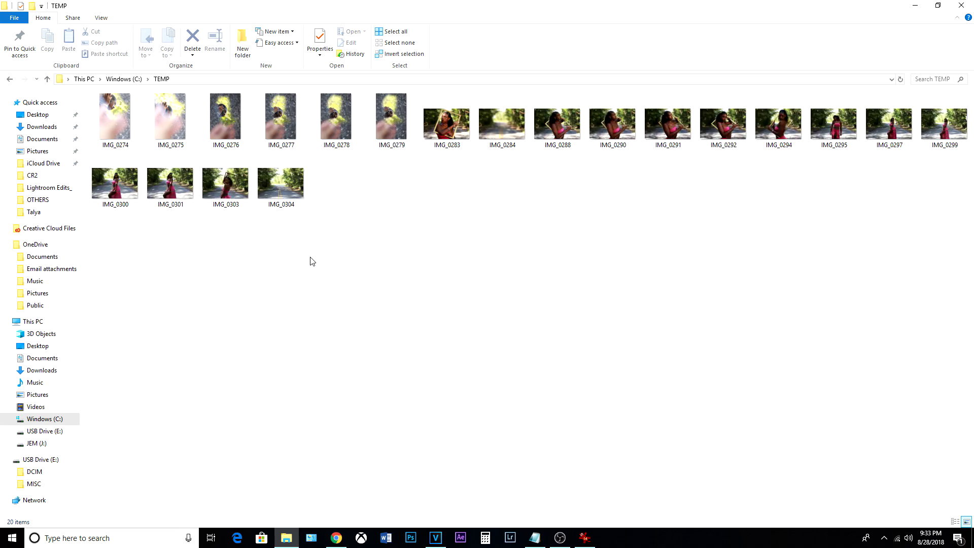
View the TEMP photos as extra large icons and open IMG_0288.jpg, always using Photos for JPGs
right_click(255, 258)
mouse_move(273, 263)
click(469, 263)
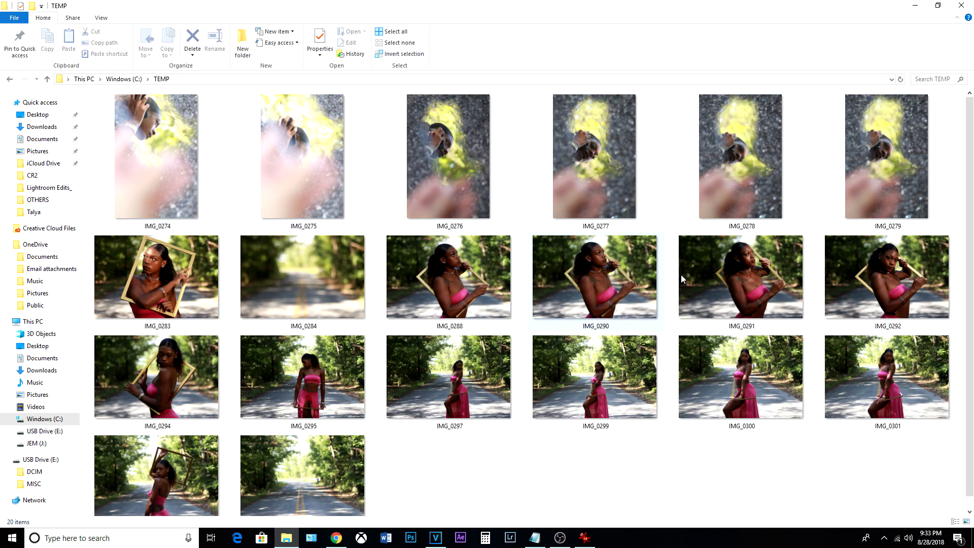
double_click(499, 276)
click(508, 355)
Confirm Photos as the app to open IMG_0288.jpg
click(511, 383)
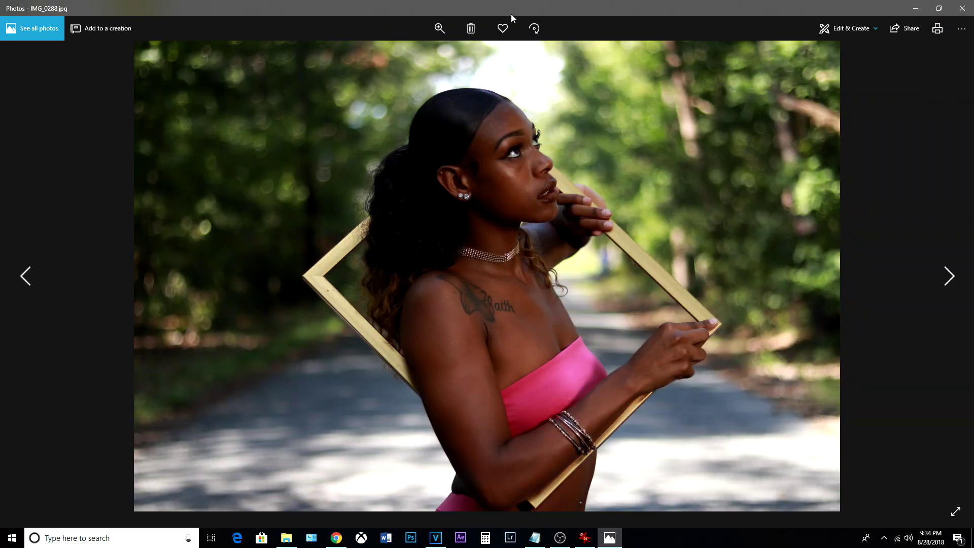